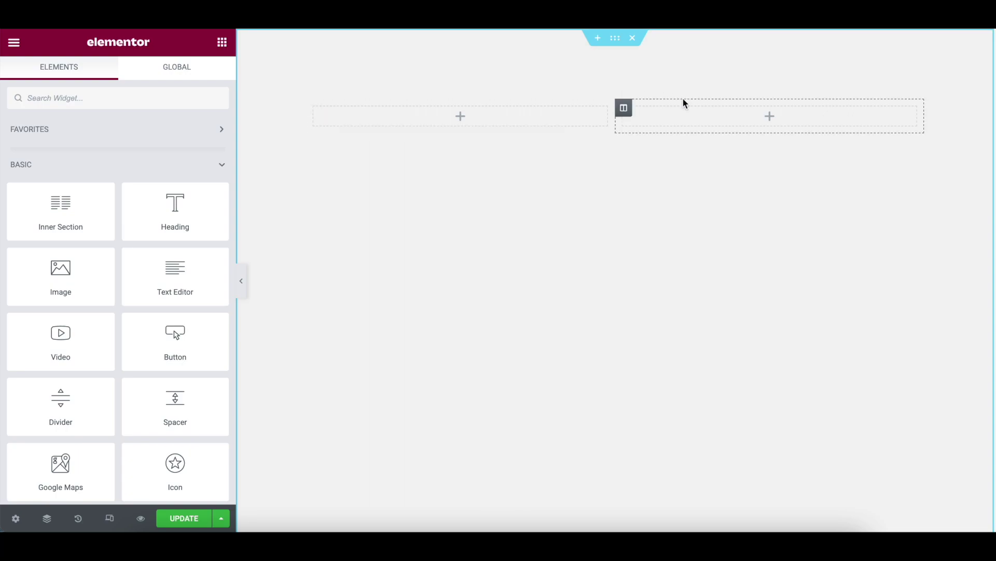
Drop an Inner Section into the right column and delete its second column
left_click_drag(66, 210, 703, 117)
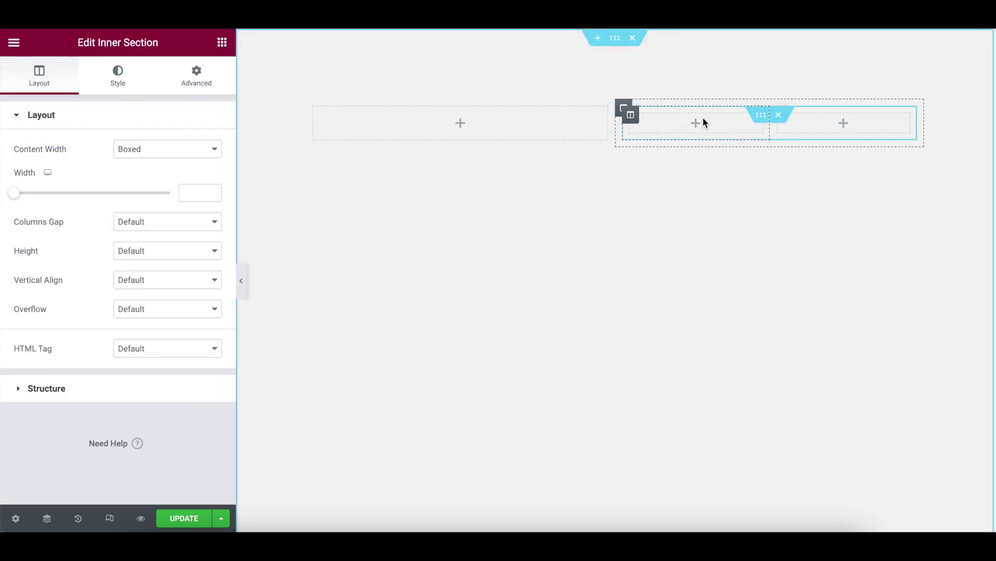
right_click(779, 119)
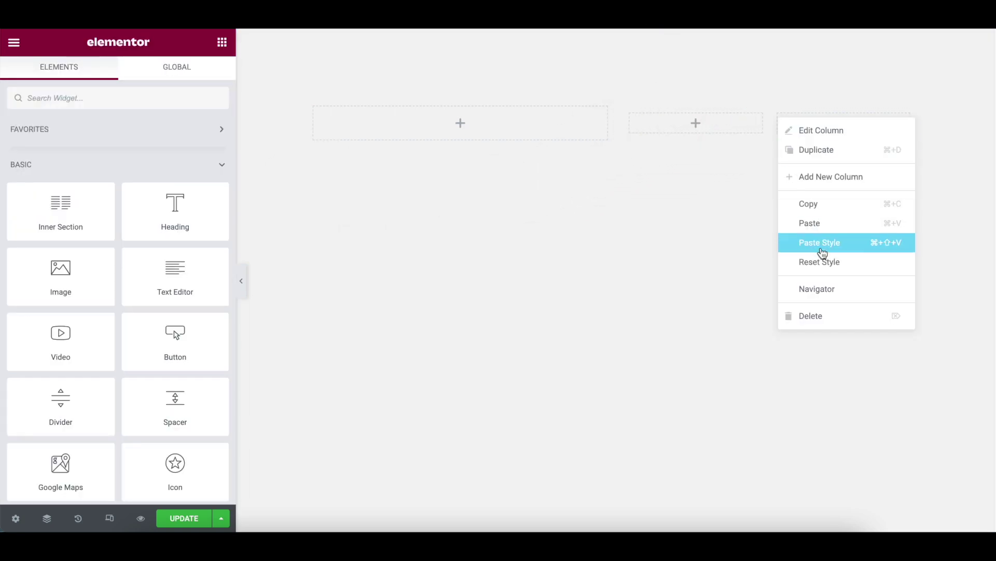
left_click(841, 315)
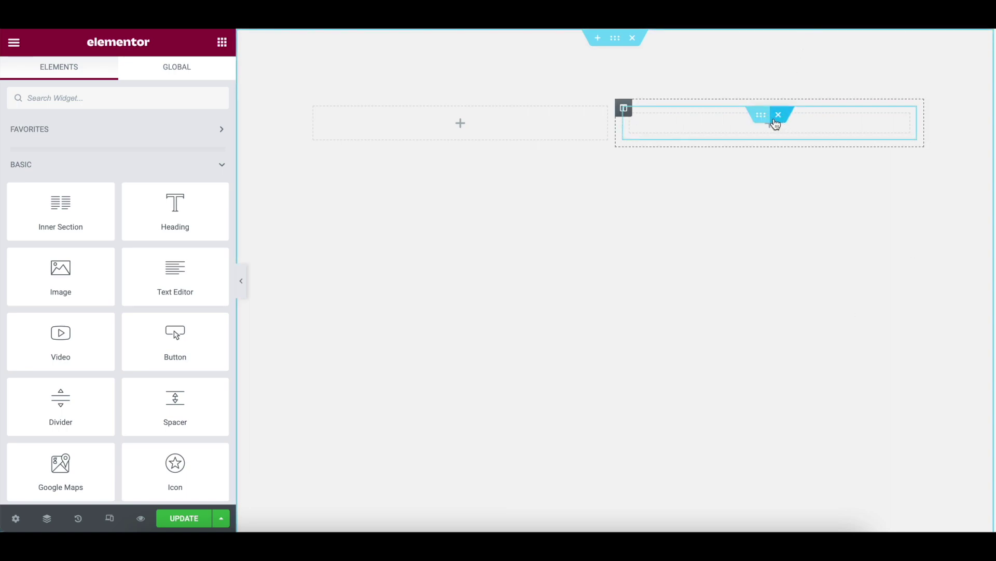
Set the inner section to Full Width with No Gap, then add a Heading widget above it
left_click(752, 121)
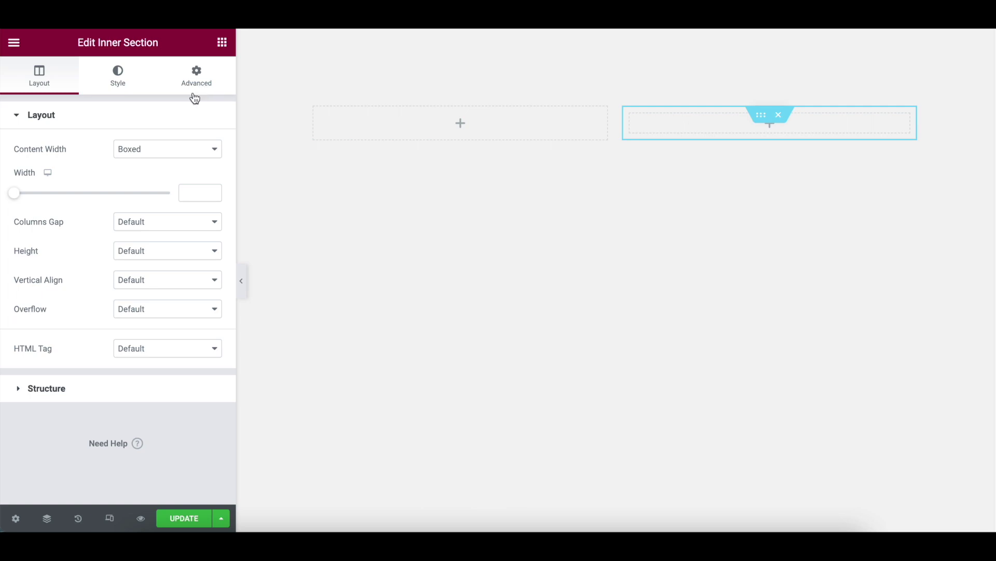
left_click(169, 150)
left_click(171, 180)
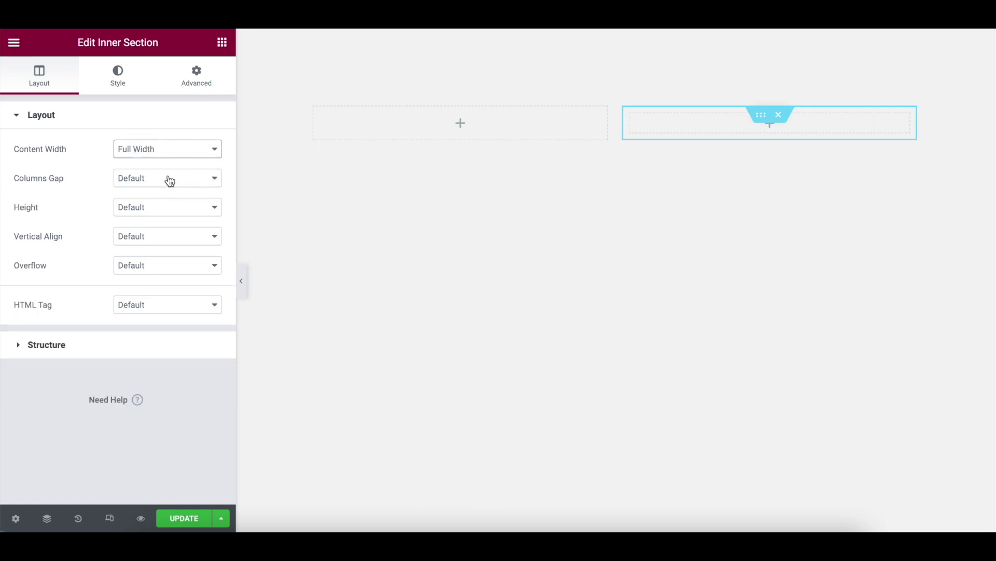
left_click(167, 179)
left_click(170, 207)
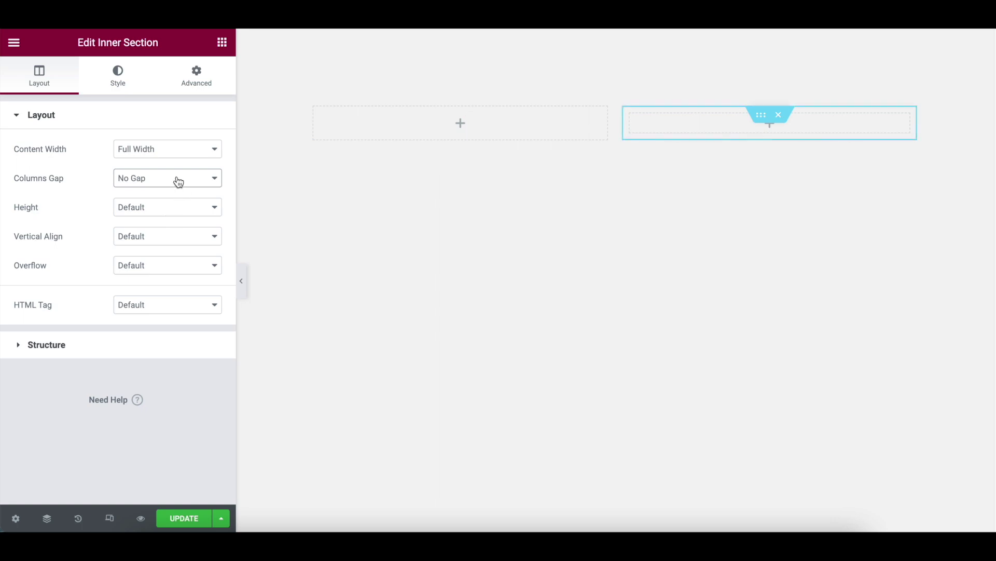
left_click(222, 43)
left_click_drag(181, 223, 771, 130)
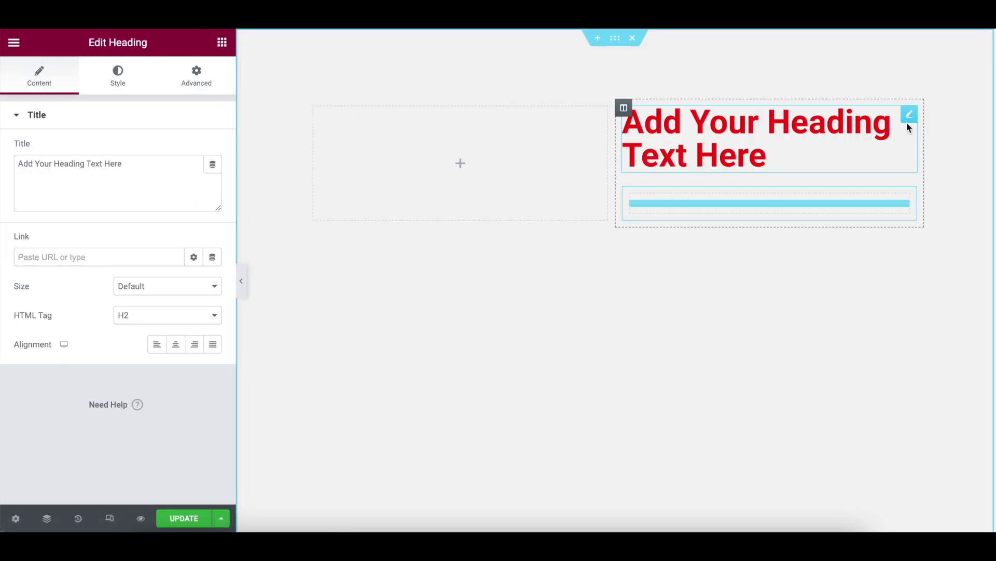
Move the heading into the inner section and retitle it 'Header 1'
left_click_drag(908, 124, 816, 123)
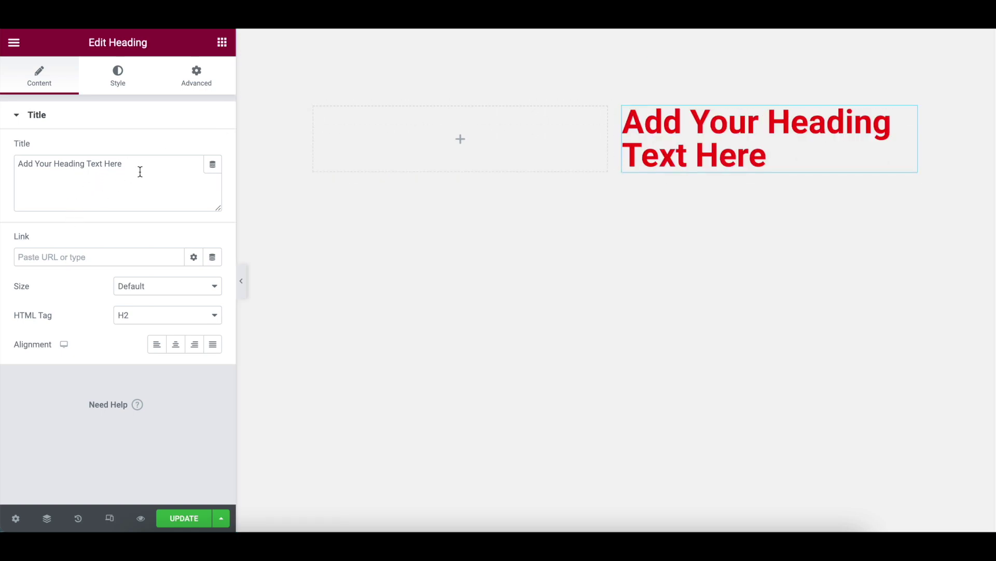
left_click_drag(138, 166, 7, 167)
type("Header 1")
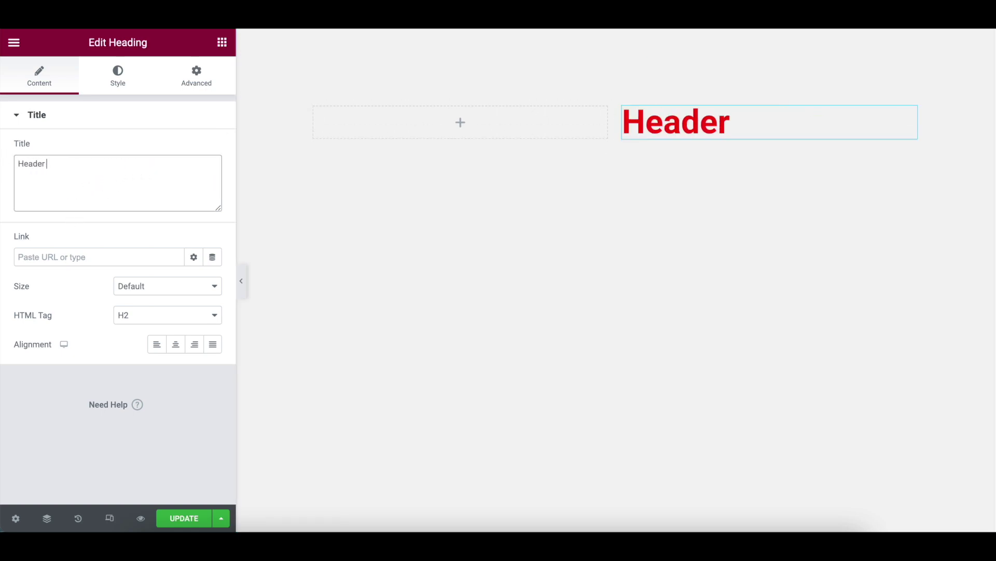
Style the heading with the global Secondary colour and a 2 REM font size
left_click(123, 71)
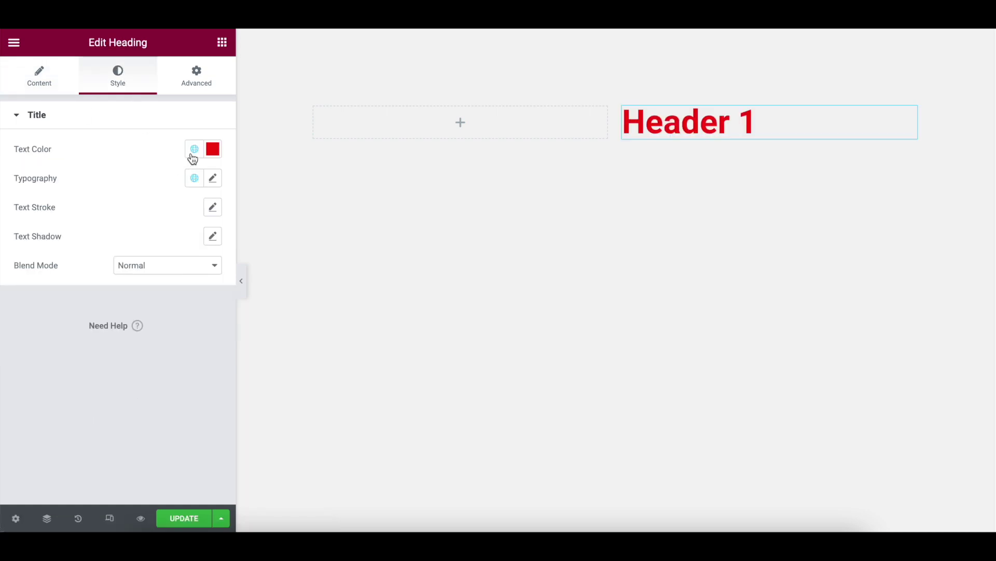
left_click(193, 151)
left_click(141, 244)
left_click(212, 179)
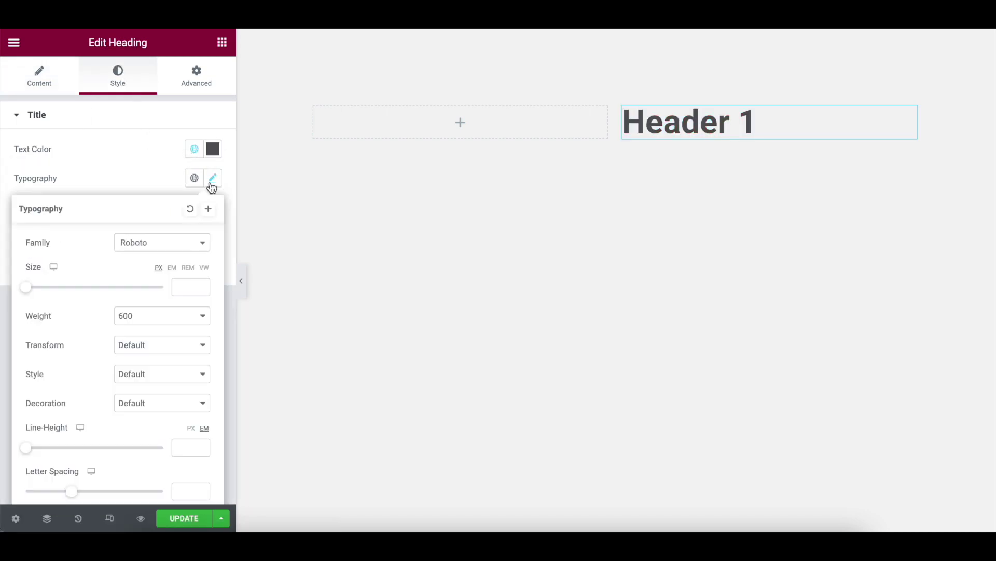
left_click(186, 267)
left_click(187, 285)
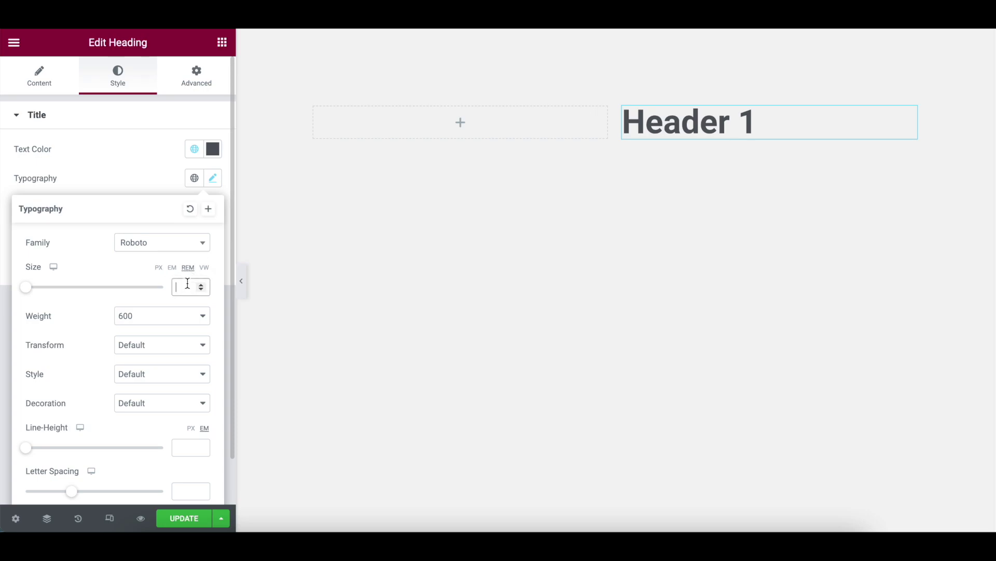
type("2")
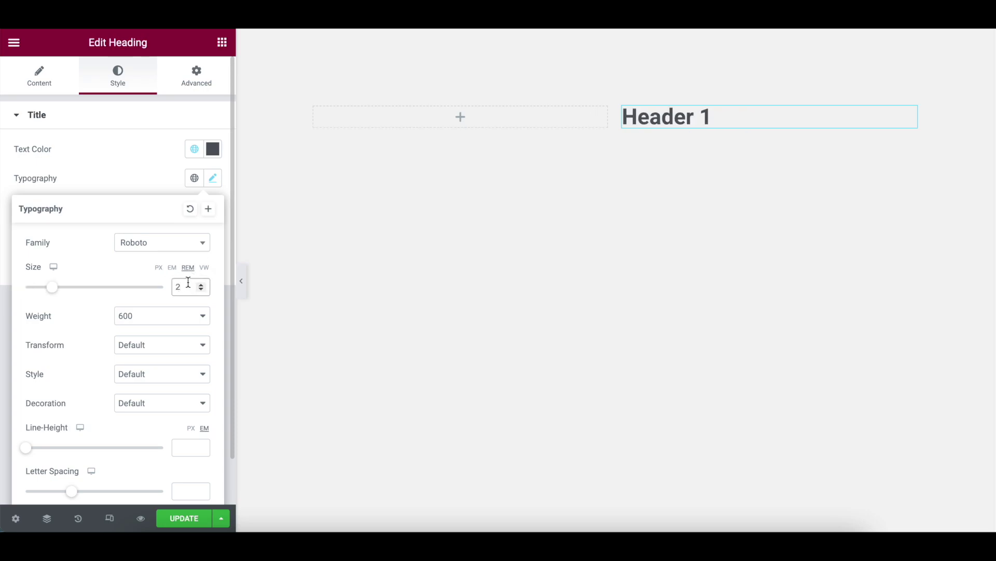
left_click(133, 167)
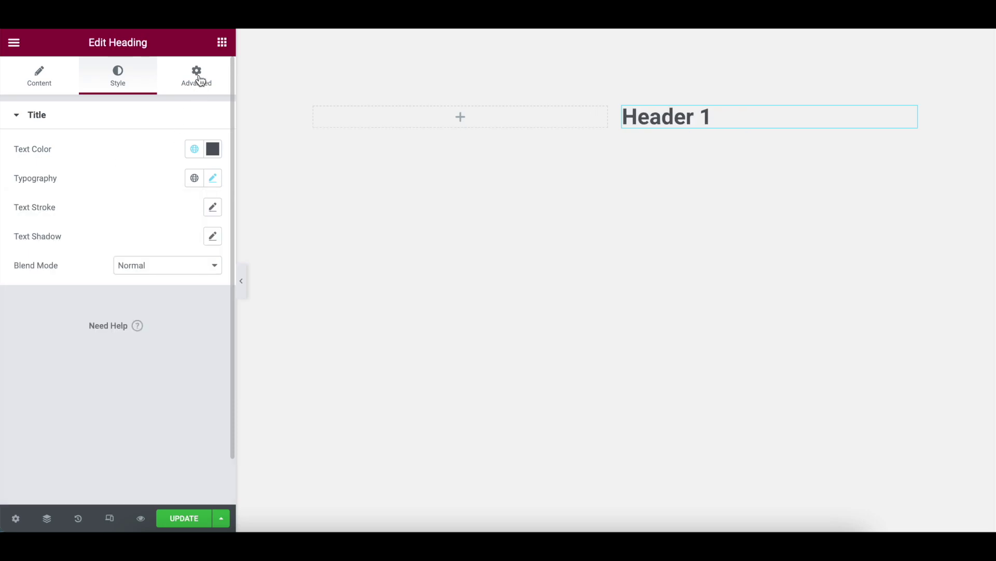
Set the heading column's Widgets Space to 5 px
left_click(197, 76)
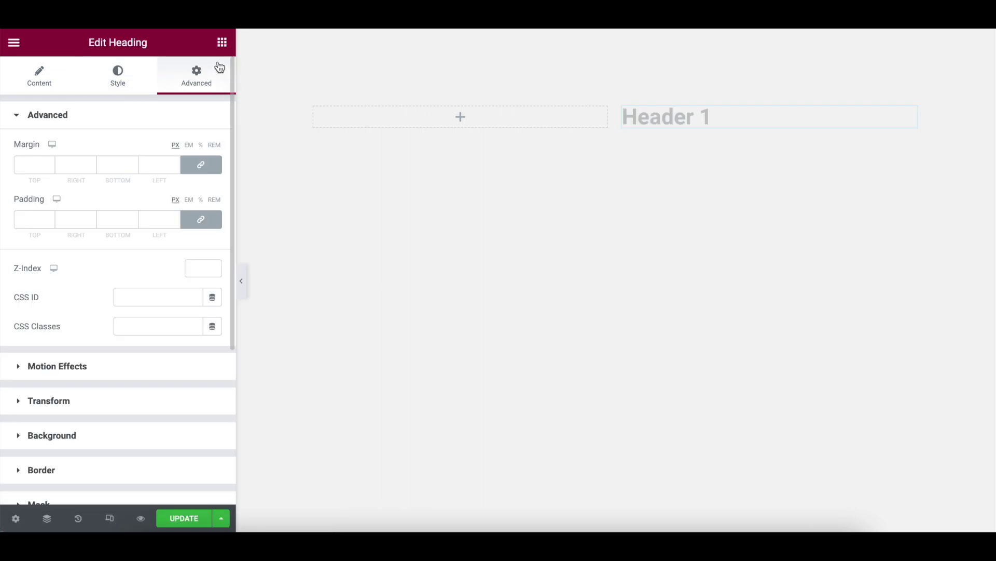
left_click(631, 114)
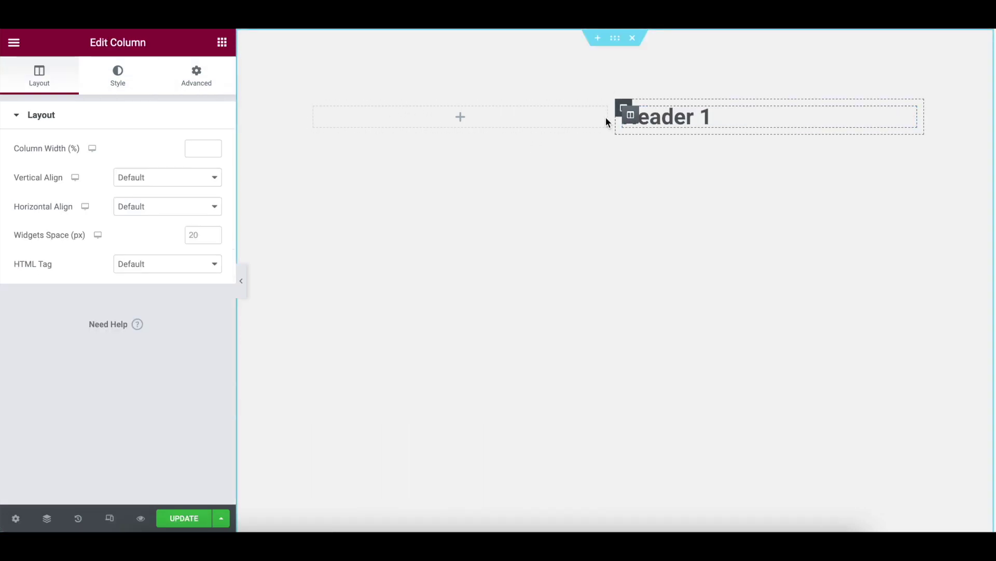
left_click(204, 238)
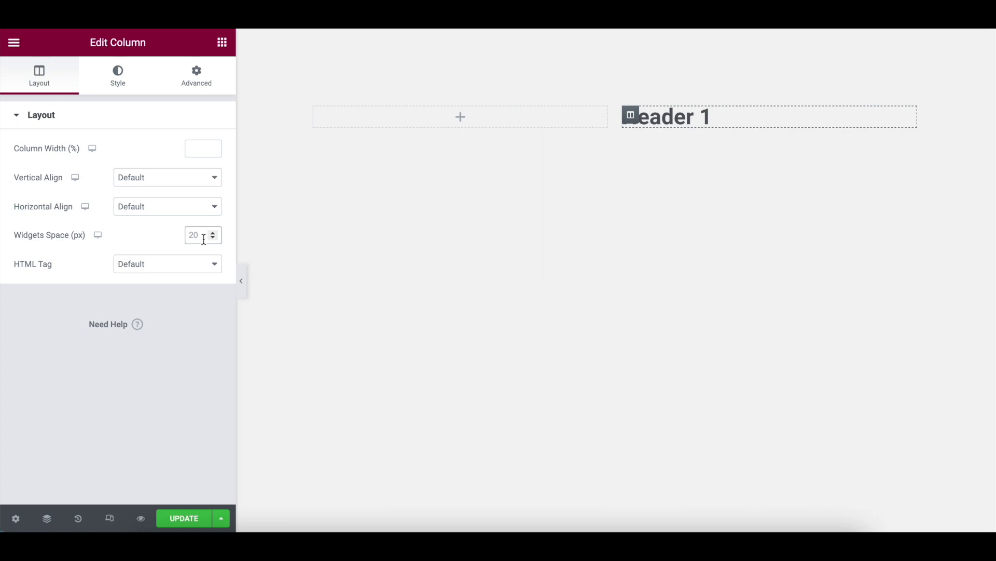
type("5")
Add a Text Editor widget directly under the Header 1 heading
left_click(221, 54)
left_click_drag(160, 289, 211, 301)
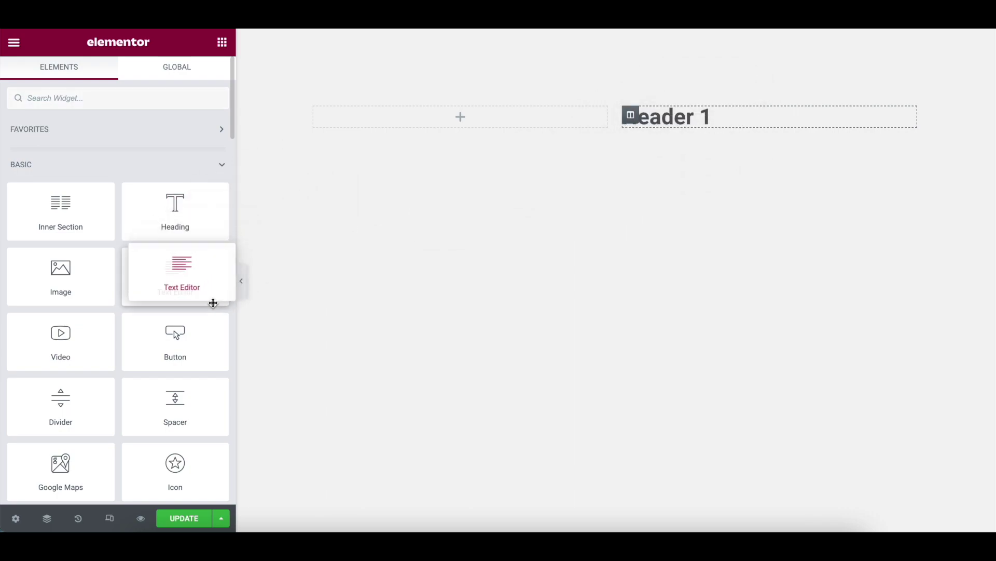
left_click(719, 122)
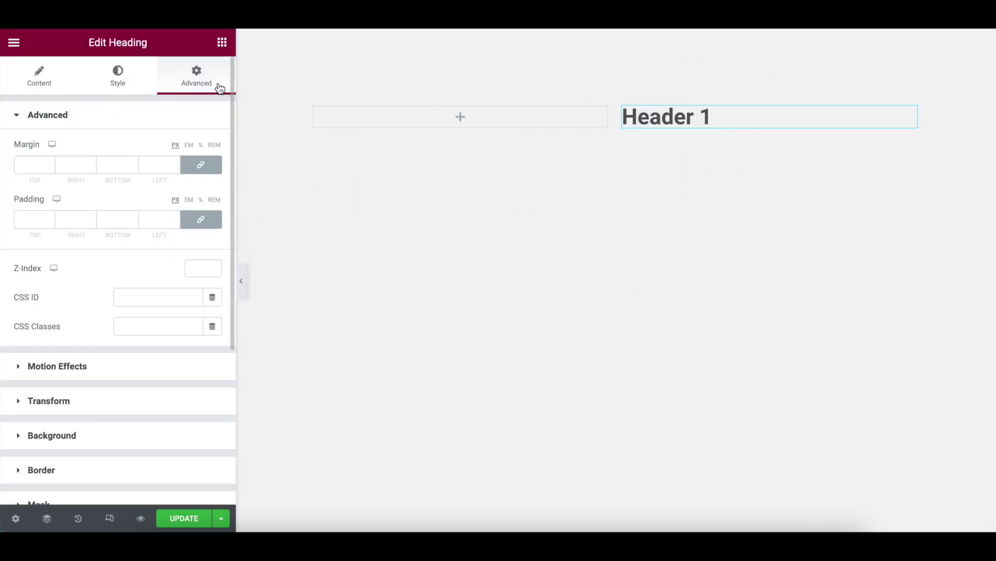
left_click(222, 44)
left_click_drag(175, 272, 714, 125)
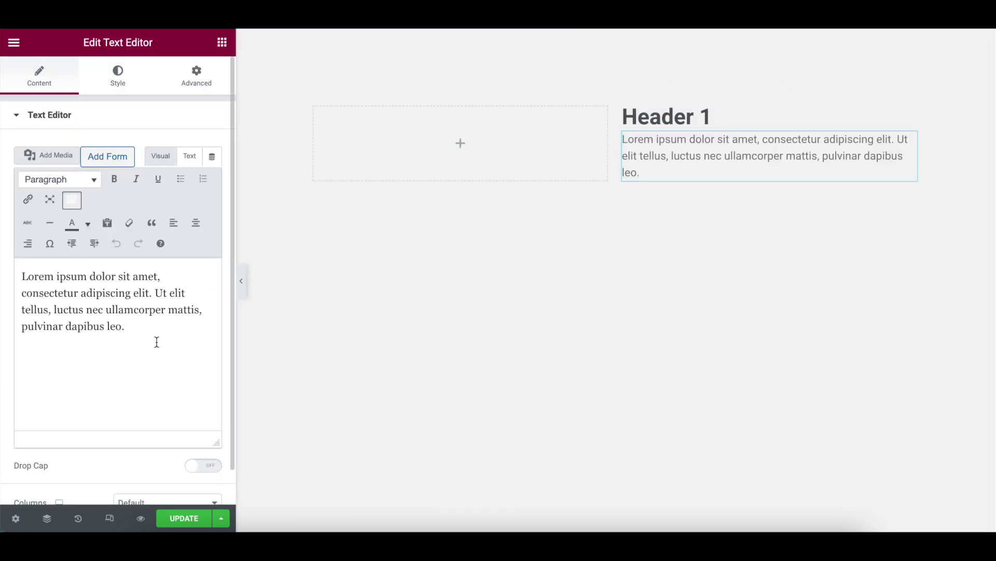
Delete the trailing words 'pulvinar dapibus leo.' from the placeholder paragraph
left_click_drag(156, 338, 1, 329)
key("BackSpace")
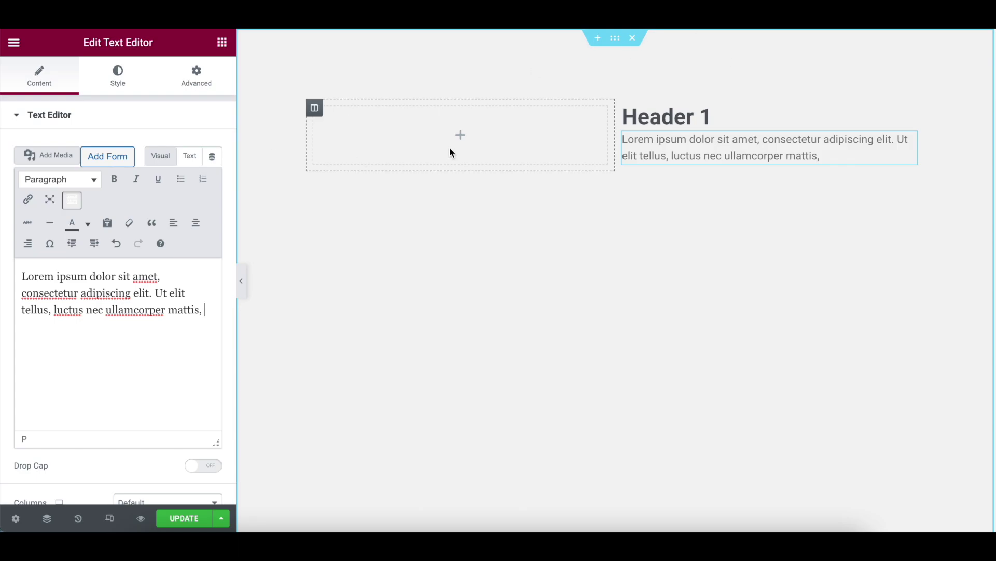
left_click(222, 42)
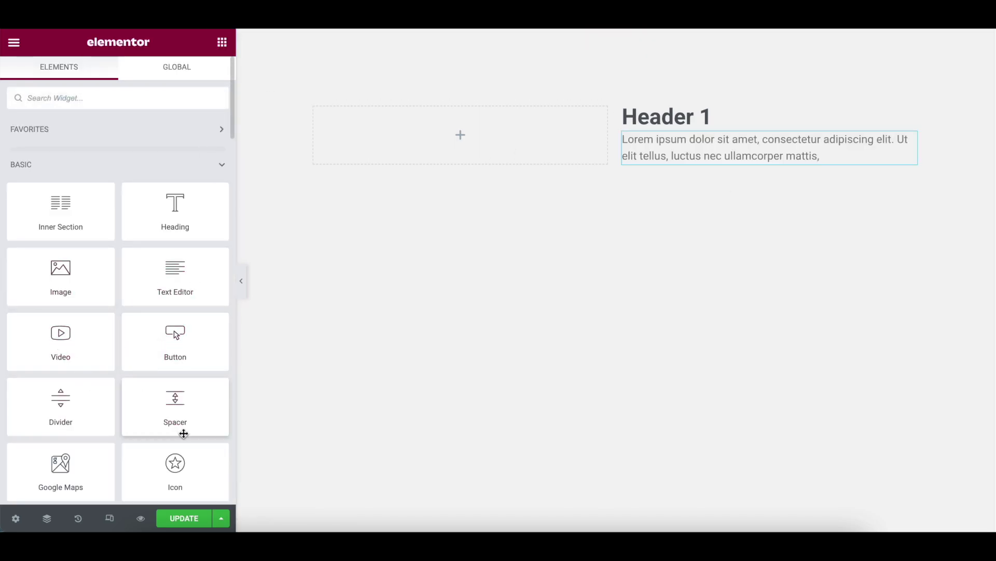
Add an Image widget to the left column showing the Lion image at full size
left_click_drag(62, 288, 492, 133)
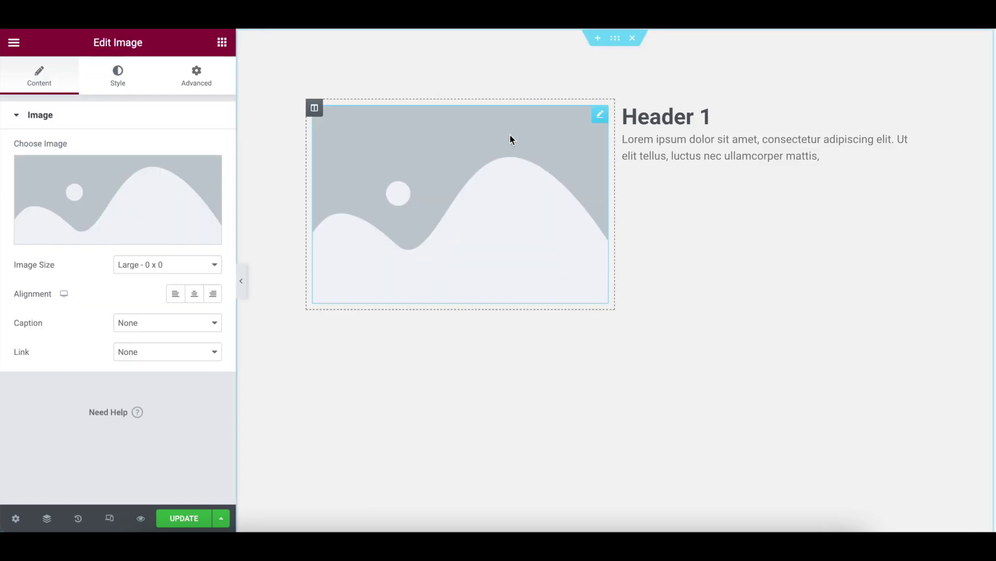
left_click(95, 195)
left_click(493, 208)
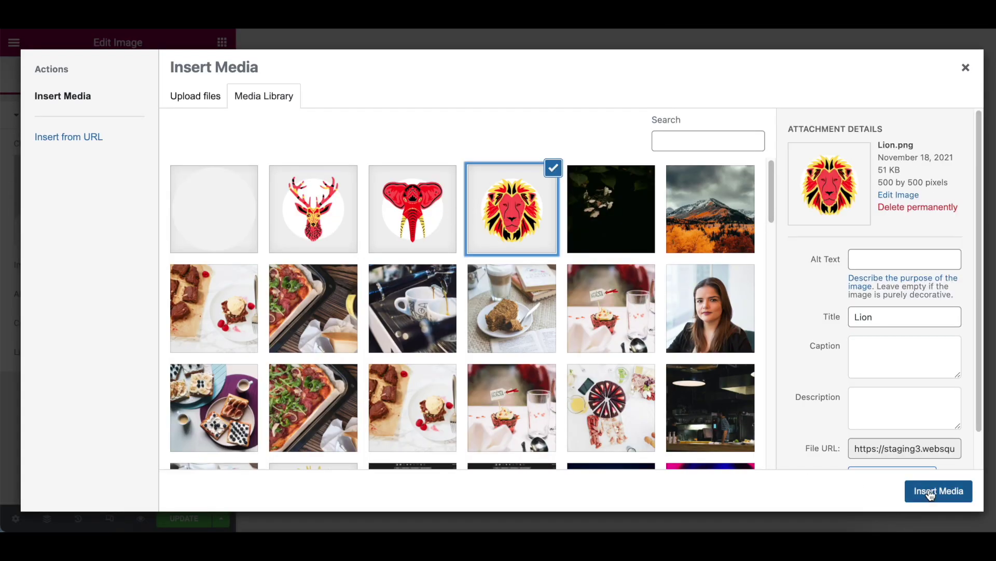
left_click(314, 225)
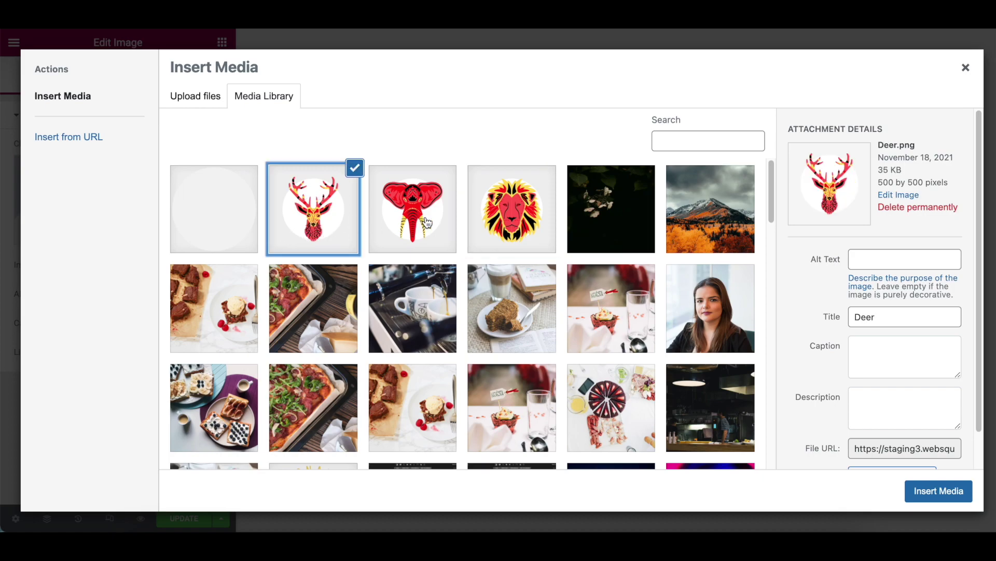
left_click(520, 225)
left_click(924, 491)
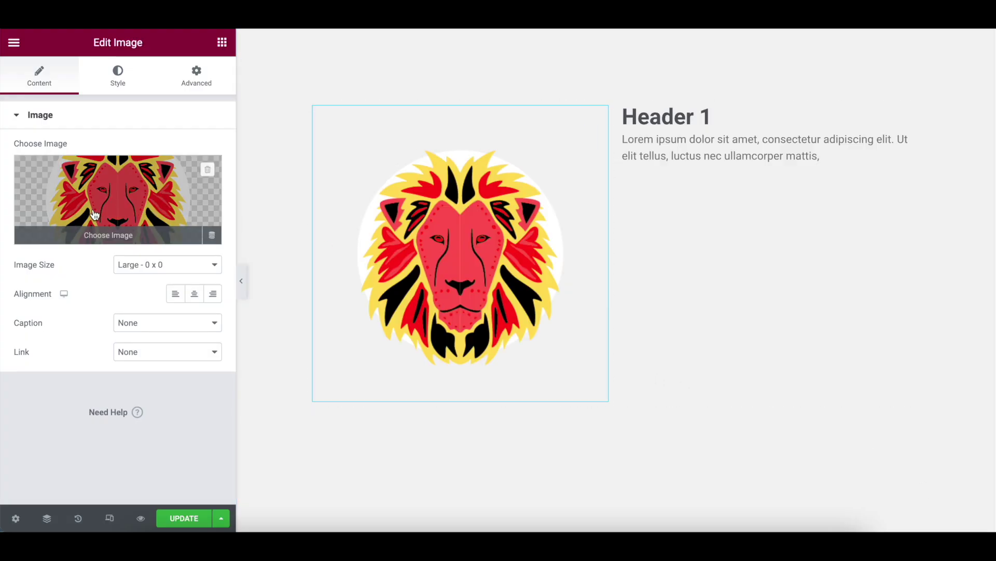
left_click(160, 268)
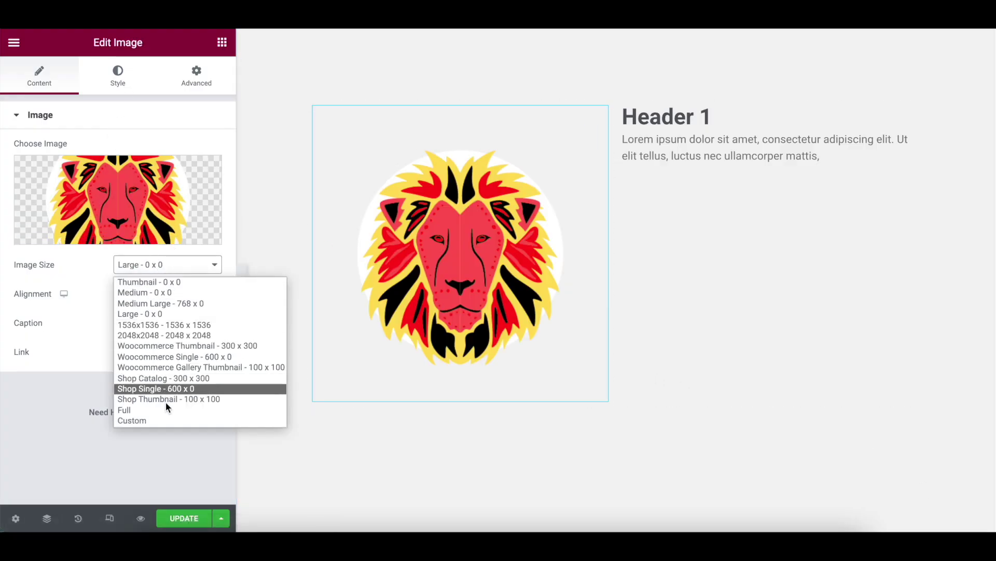
left_click(173, 411)
Set the lion image's Width and Max Width to 200 px
left_click(113, 72)
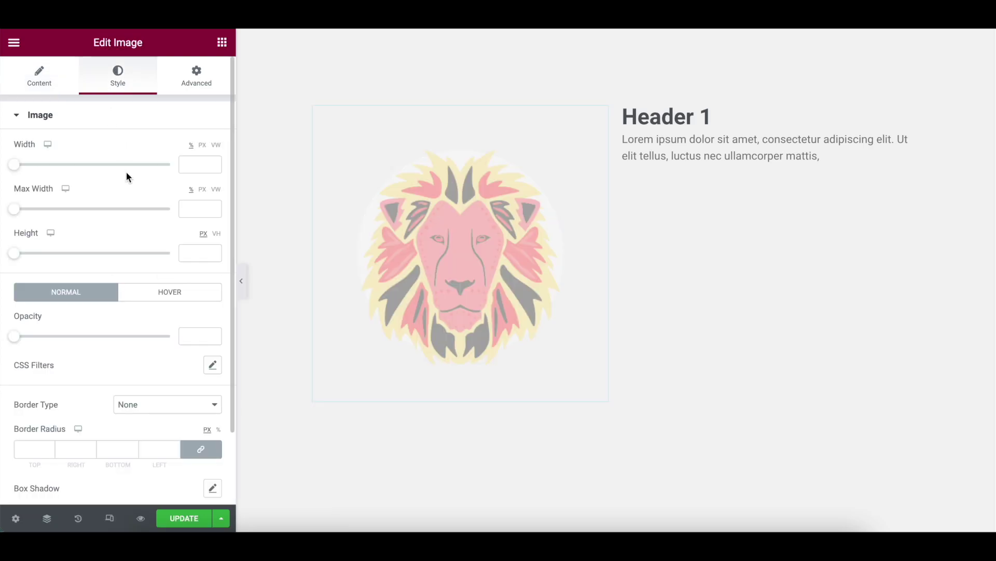
left_click(203, 146)
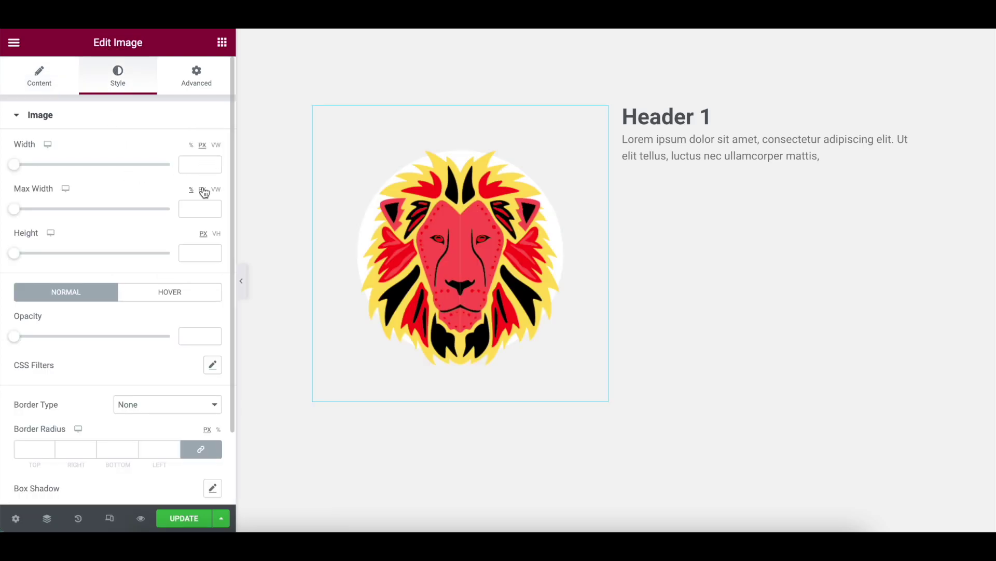
left_click(202, 189)
left_click(195, 164)
type("200")
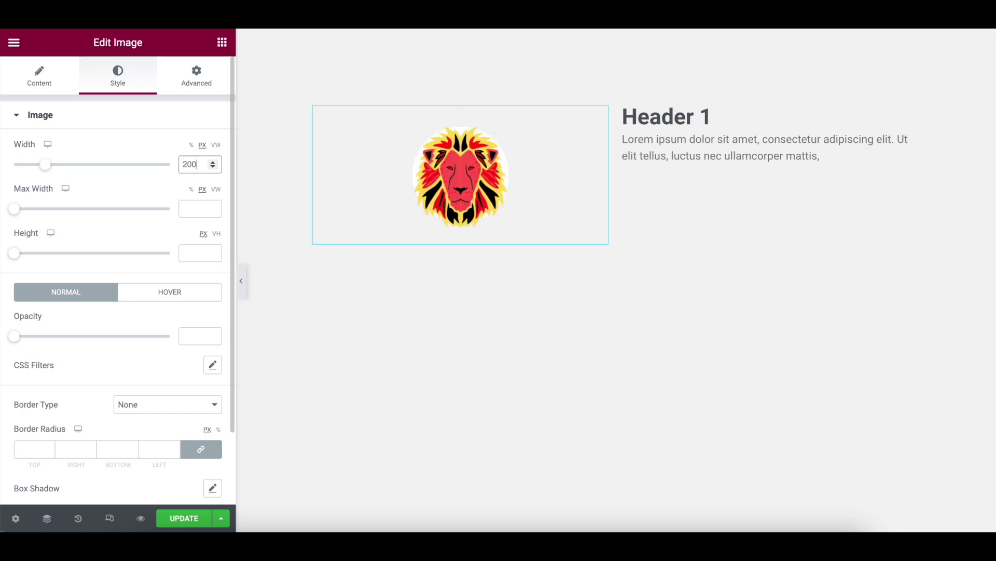
left_click(195, 208)
type("200")
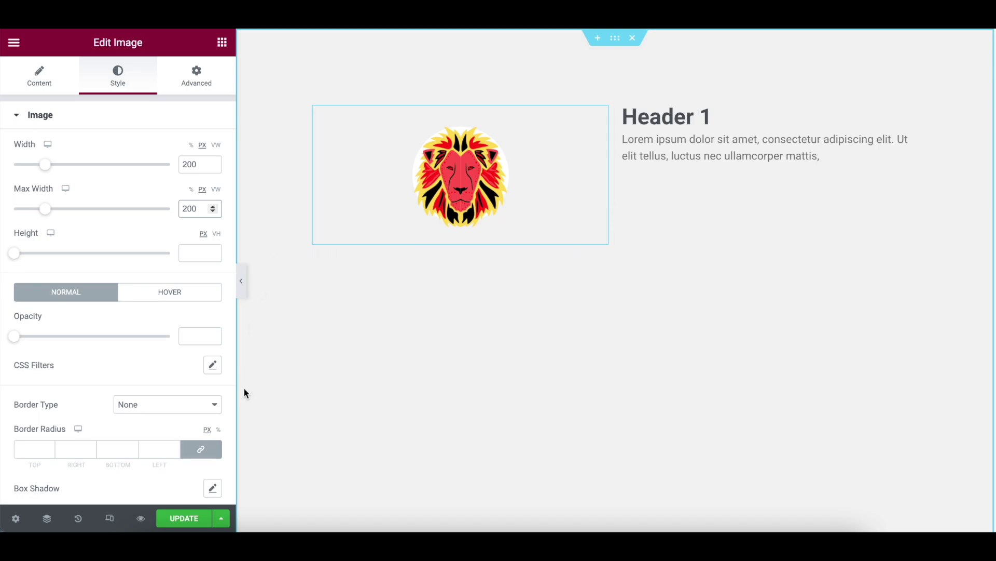
Update the page, then duplicate the lion image and drag the copy under Header 1's text
left_click(199, 523)
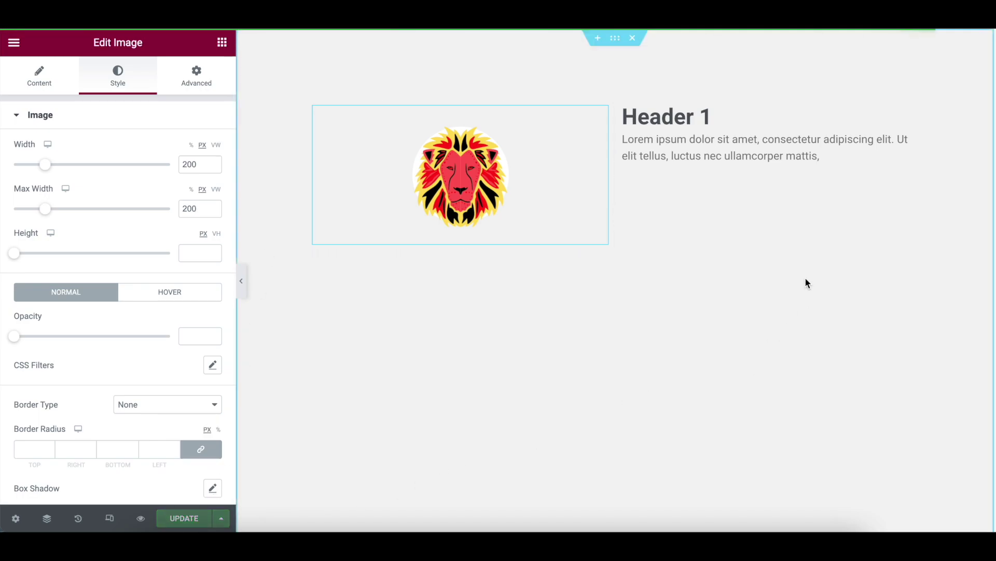
right_click(467, 176)
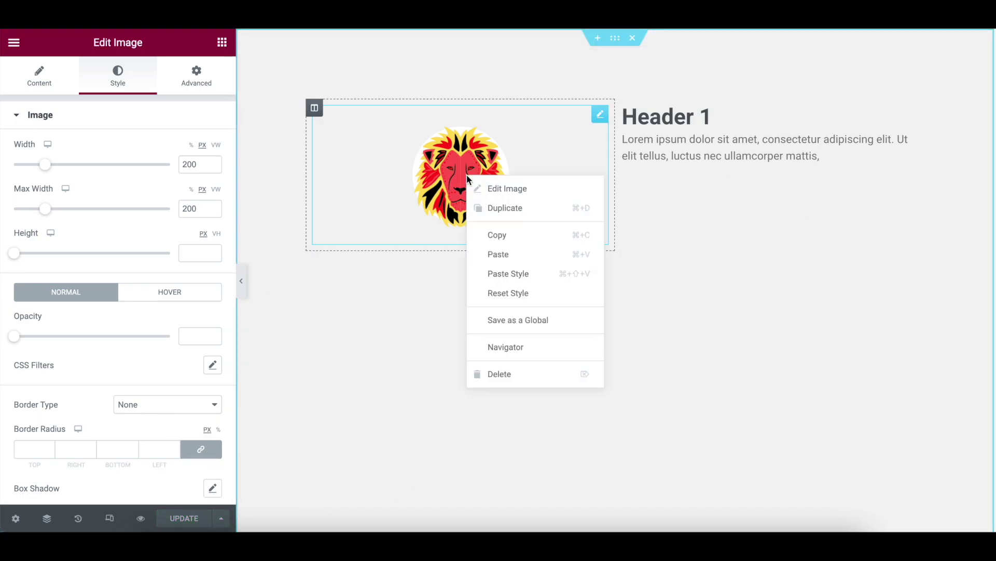
left_click(520, 208)
left_click(599, 268)
left_click_drag(599, 268, 751, 218)
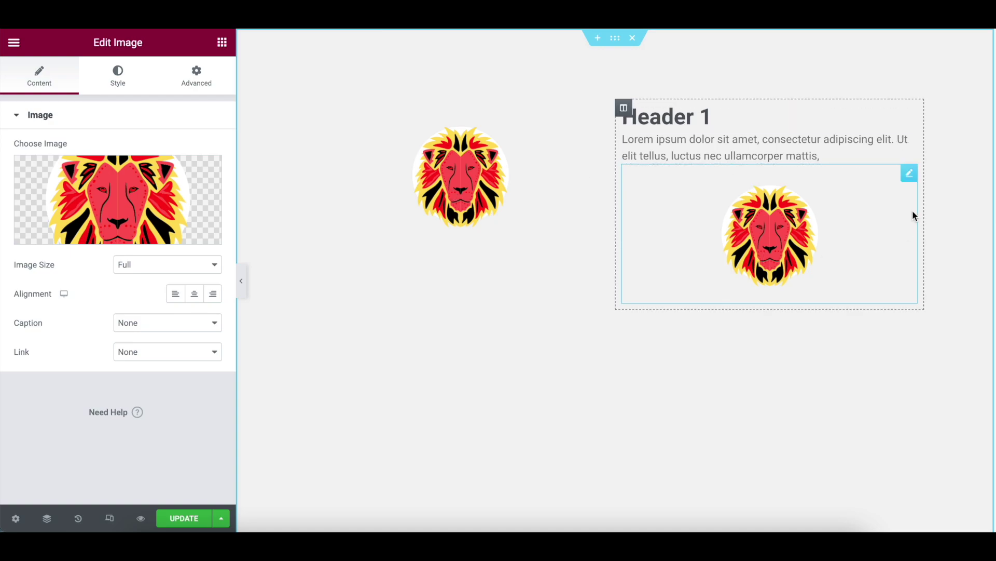
Set the copied lion image's Width and Max Width to 400 px
left_click(909, 174)
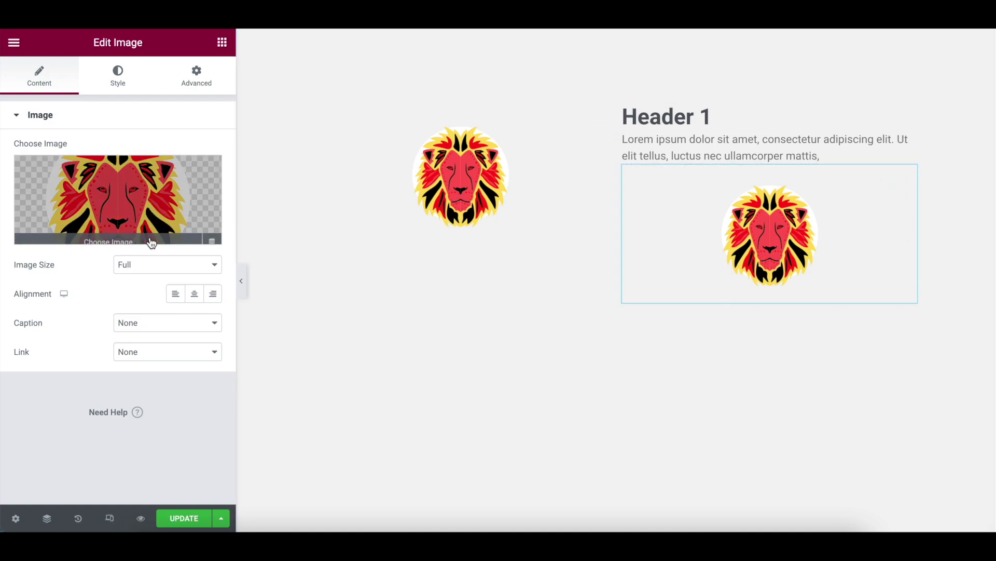
left_click(118, 75)
left_click_drag(201, 166, 163, 165)
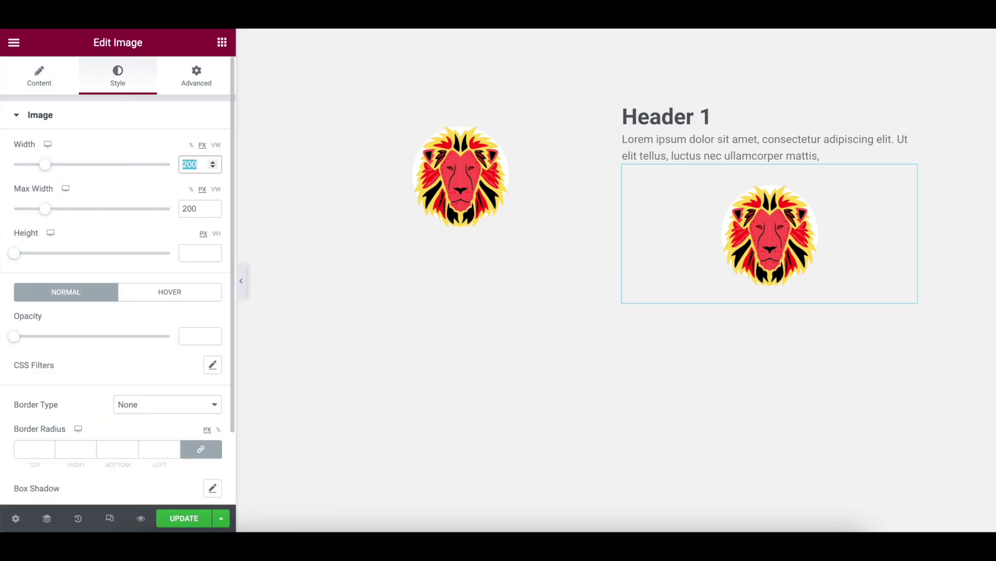
type("400")
double_click(190, 209)
type("400")
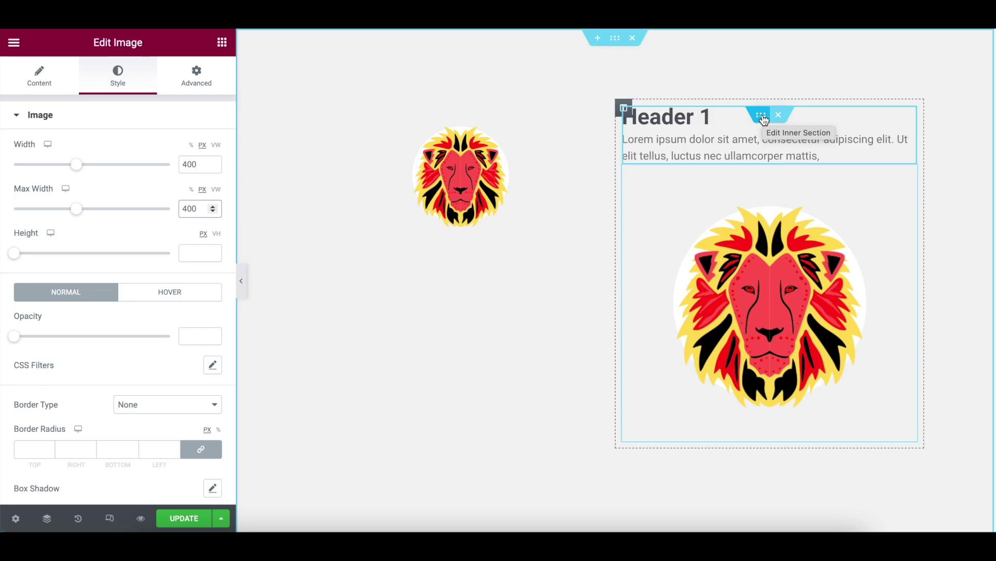
right_click(763, 119)
Using the Navigator, move the 400 px lion image into the inner section below the Text Editor
left_click(778, 146)
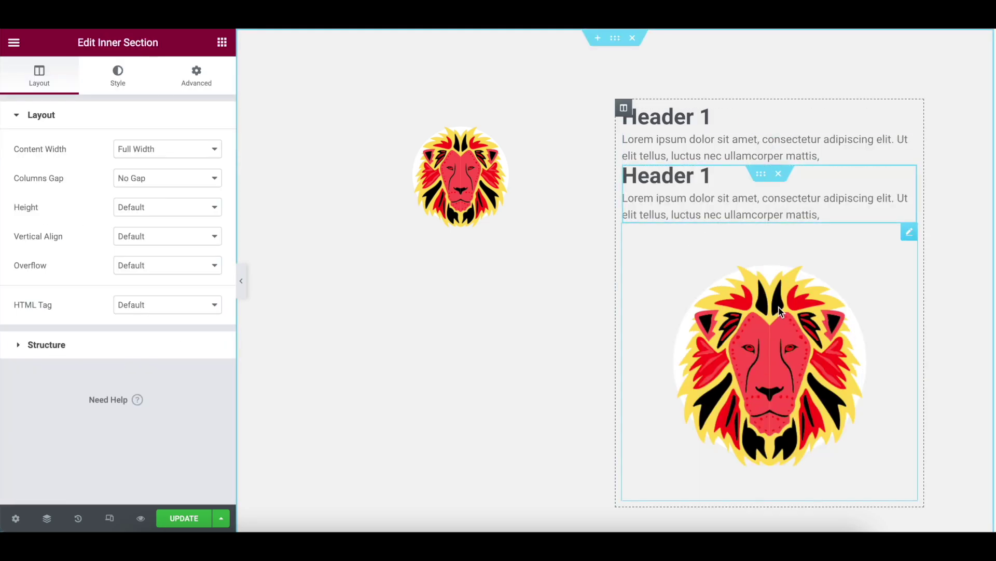
key("ctrl+z")
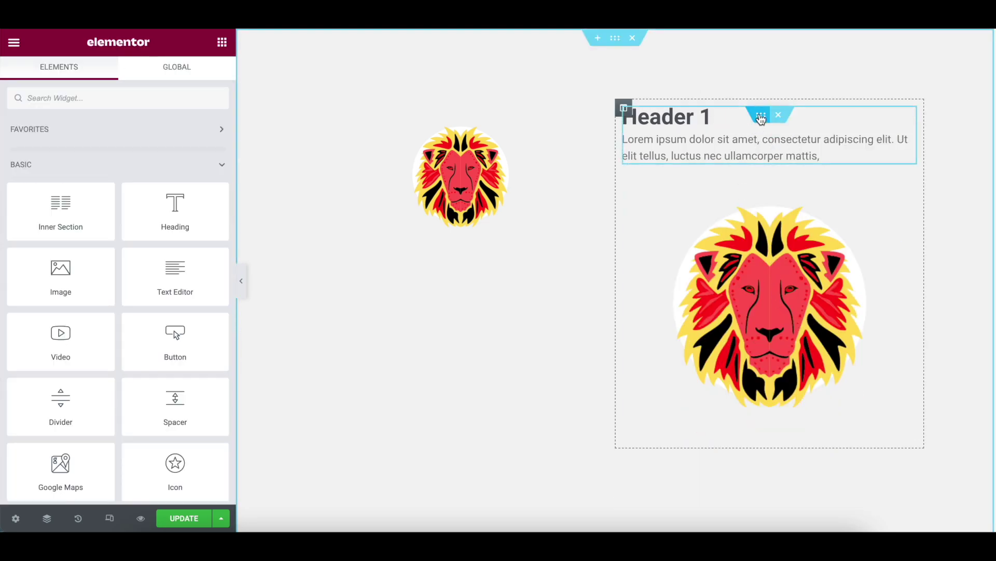
left_click(761, 117)
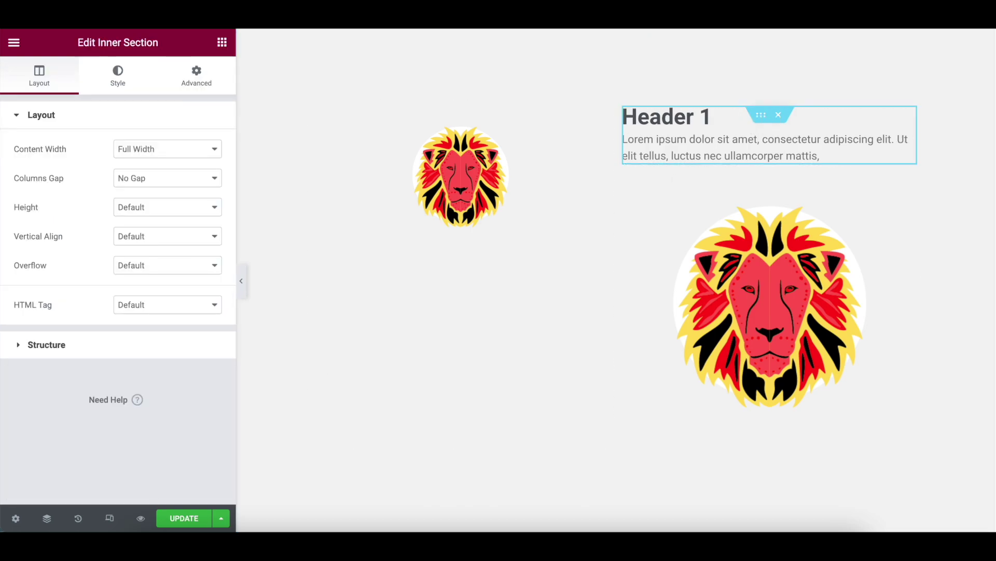
left_click(46, 518)
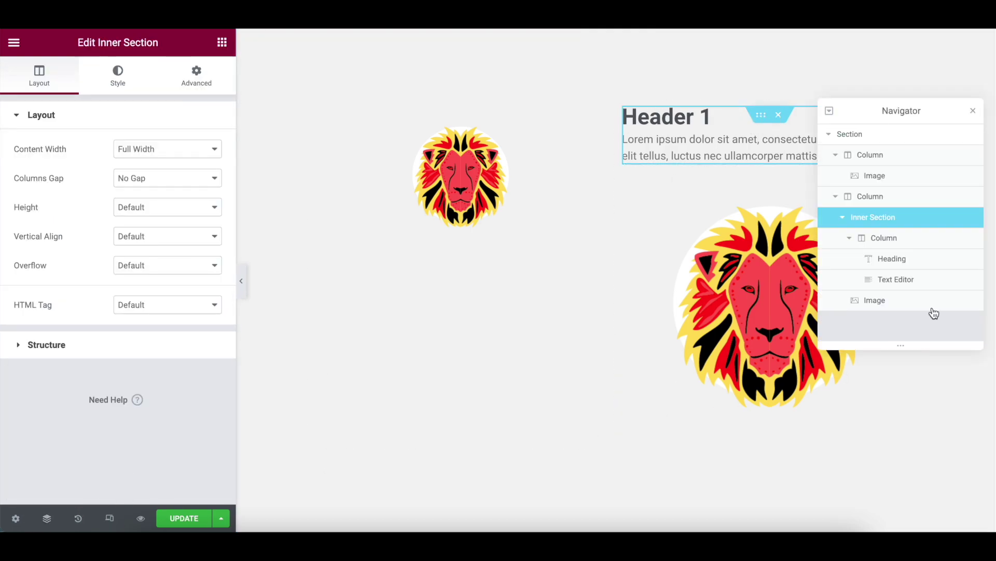
left_click(880, 304)
left_click_drag(879, 305, 911, 299)
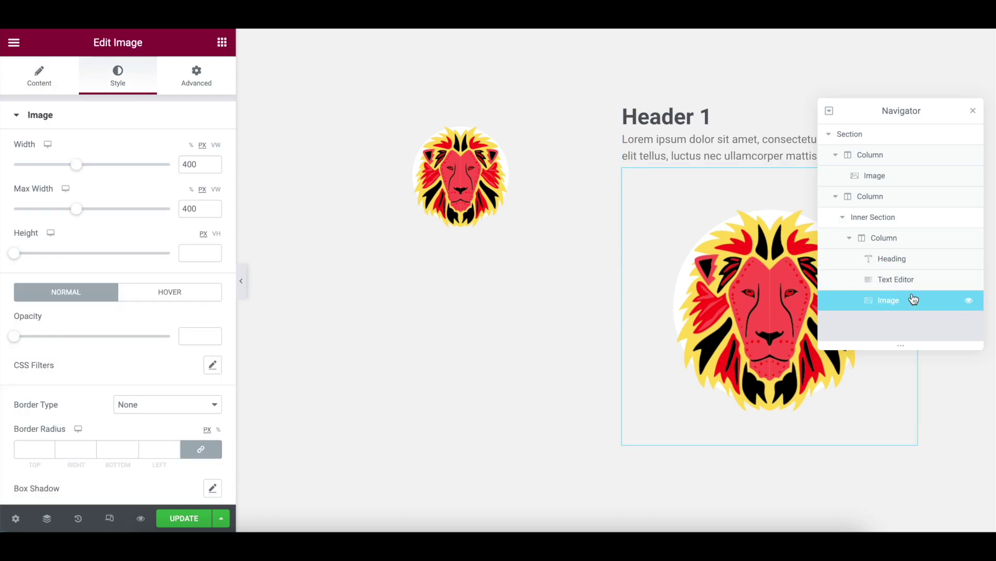
left_click(973, 110)
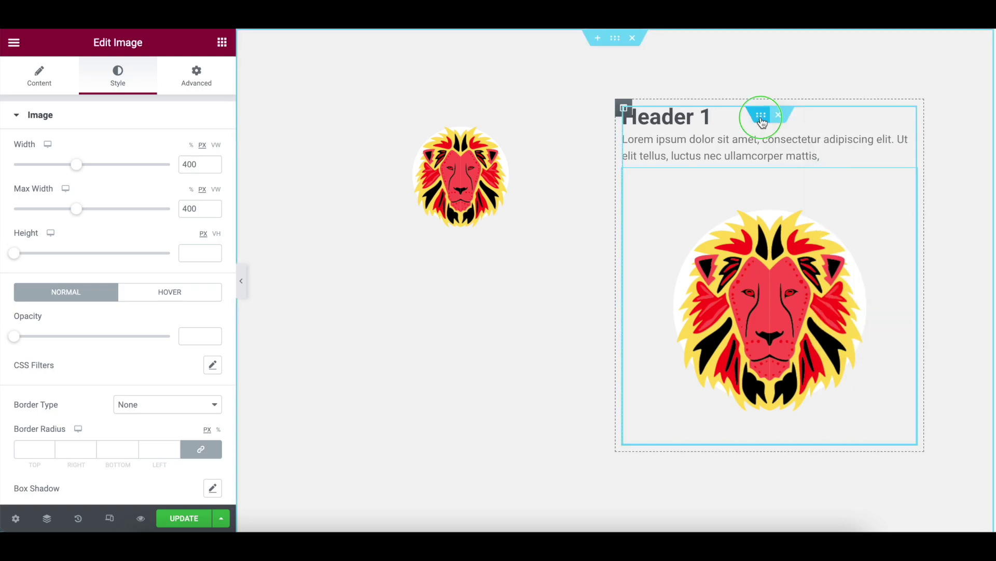
right_click(760, 115)
Duplicate the header block, rename it 'Header 2' and swap its image to the deer
left_click(805, 151)
scroll(852, 439, "down", 4)
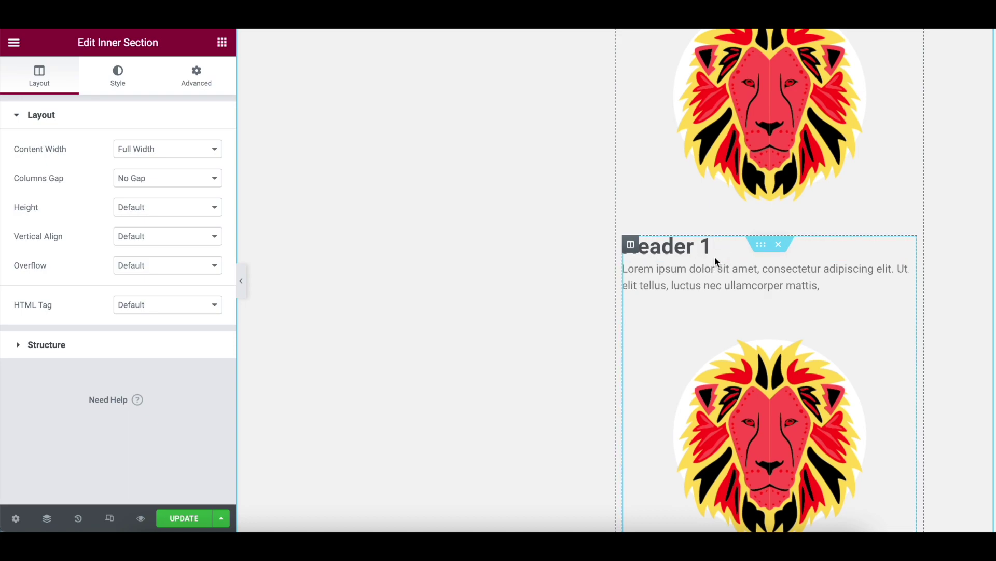
left_click(717, 253)
key("BackSpace")
type("2")
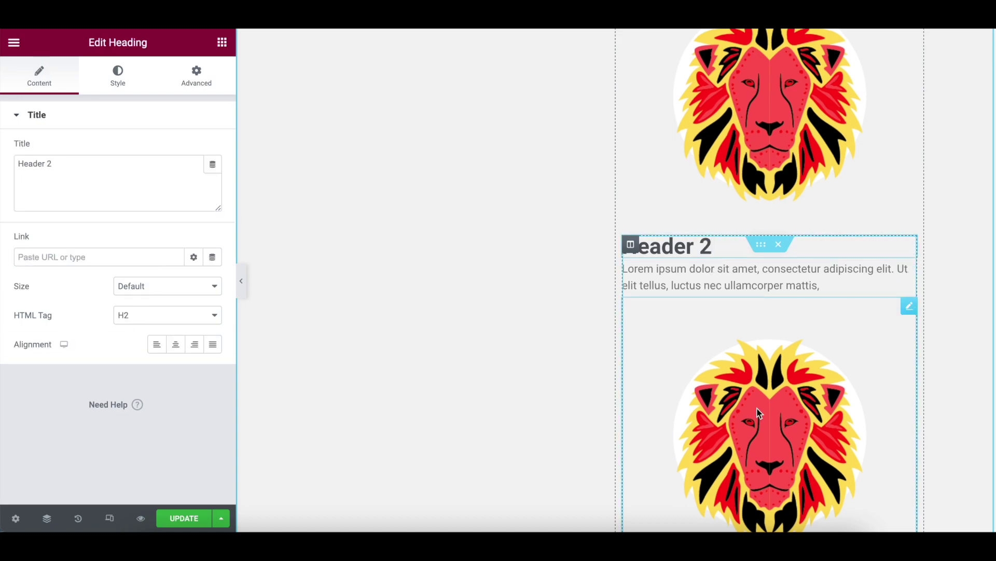
left_click(759, 413)
left_click(123, 196)
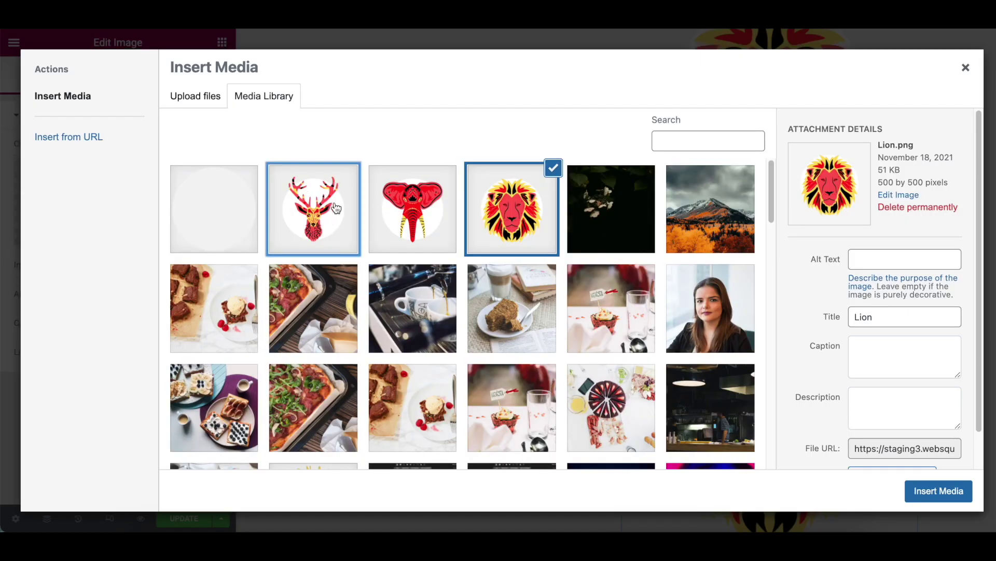
left_click(313, 207)
left_click(934, 490)
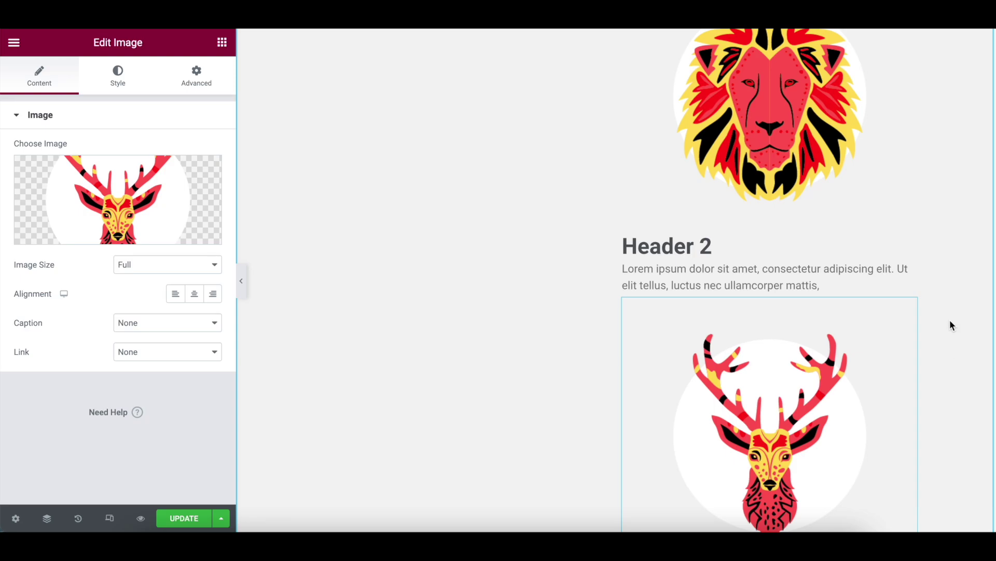
Duplicate the Header 2 block, rename it 'Header 3' and swap its image to the elephant
right_click(764, 249)
left_click(777, 282)
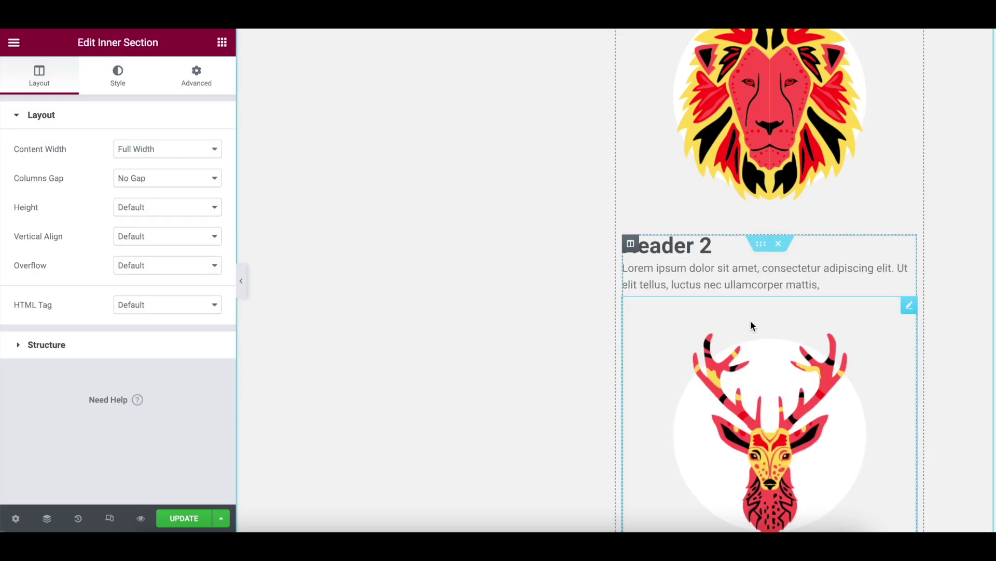
scroll(752, 327, "down", 4)
scroll(742, 343, "down", 2)
left_click(722, 303)
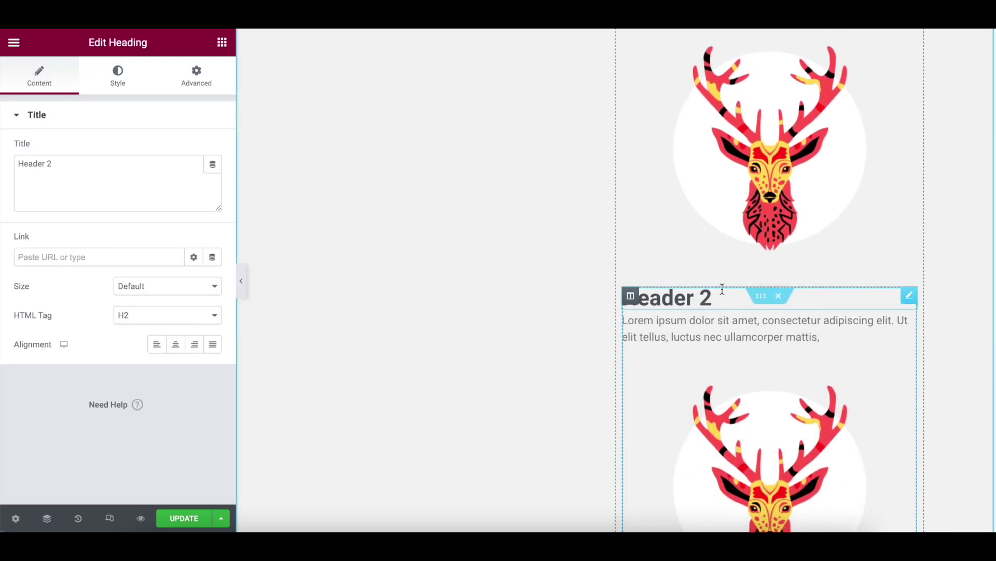
key("BackSpace")
type("3")
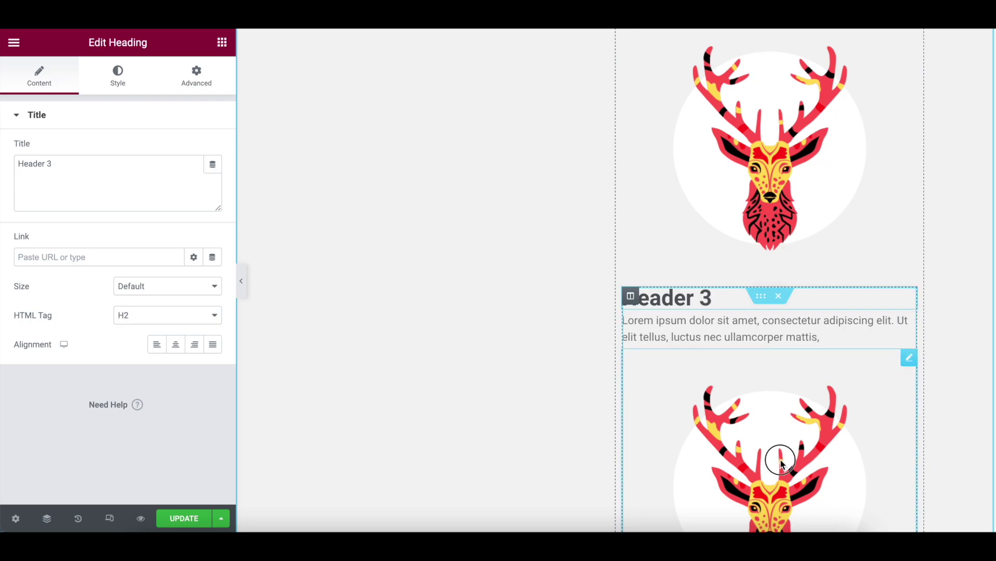
left_click(781, 460)
left_click(124, 188)
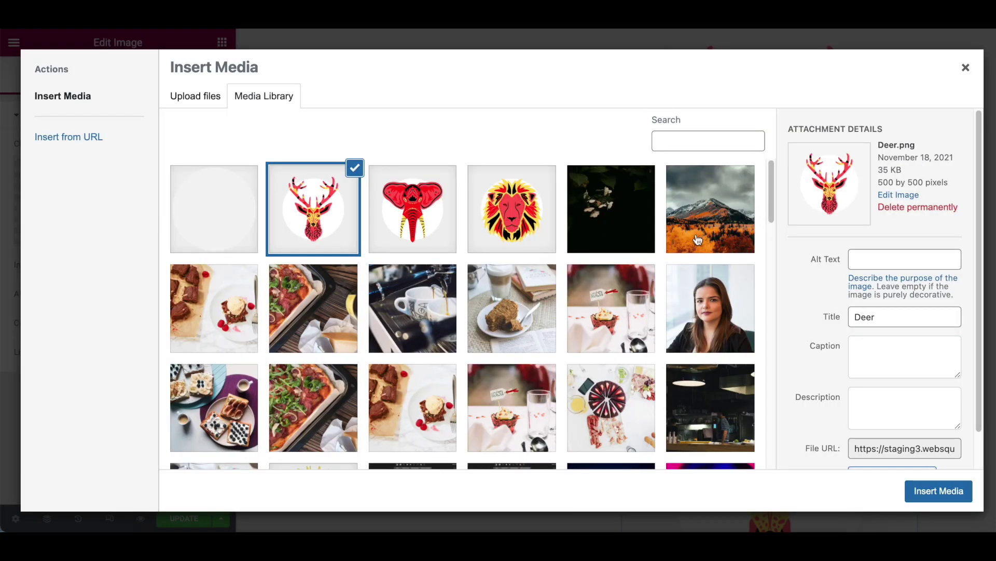
left_click(450, 249)
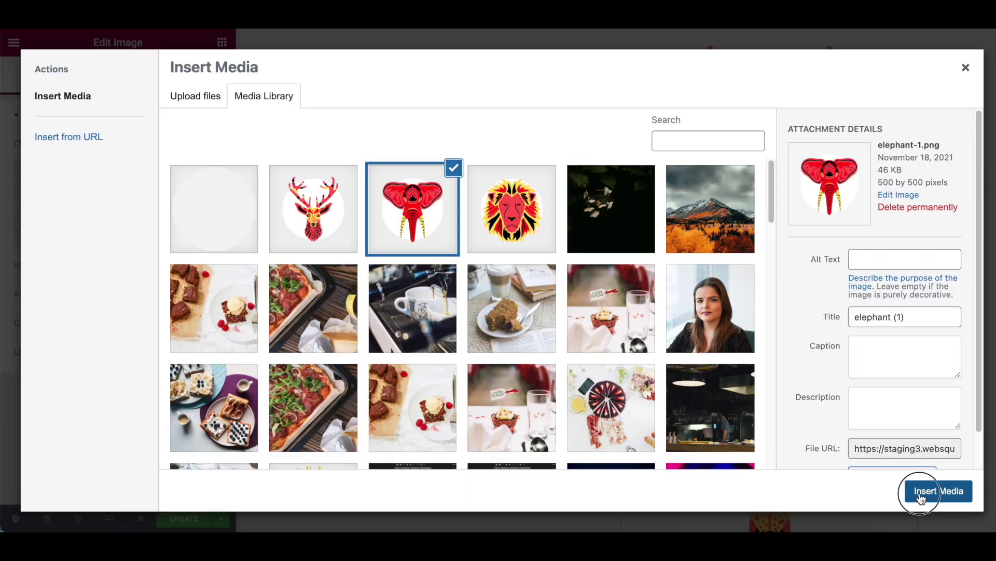
left_click(924, 491)
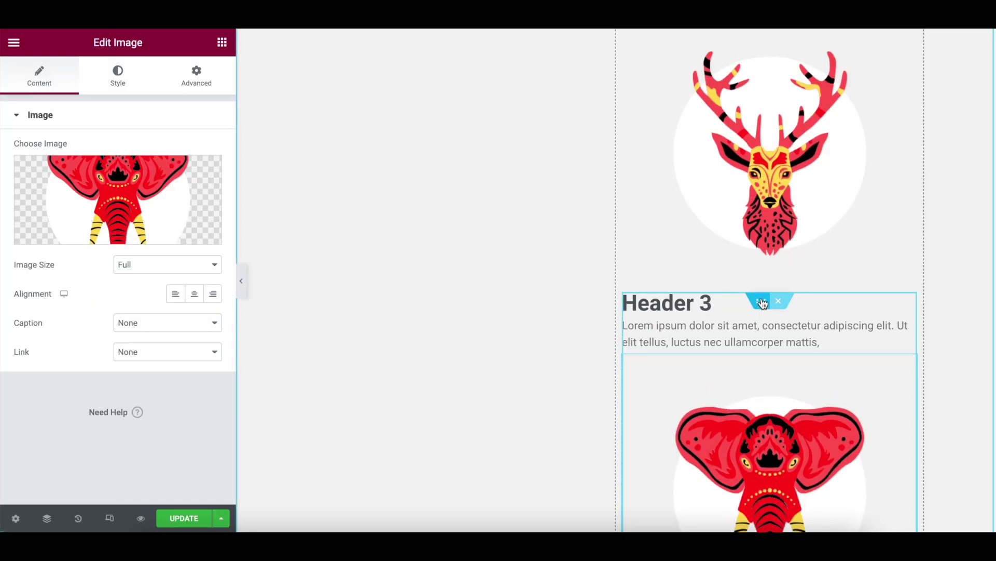
scroll(763, 301, "up", 4)
scroll(761, 303, "down", 3)
scroll(761, 308, "down", 2)
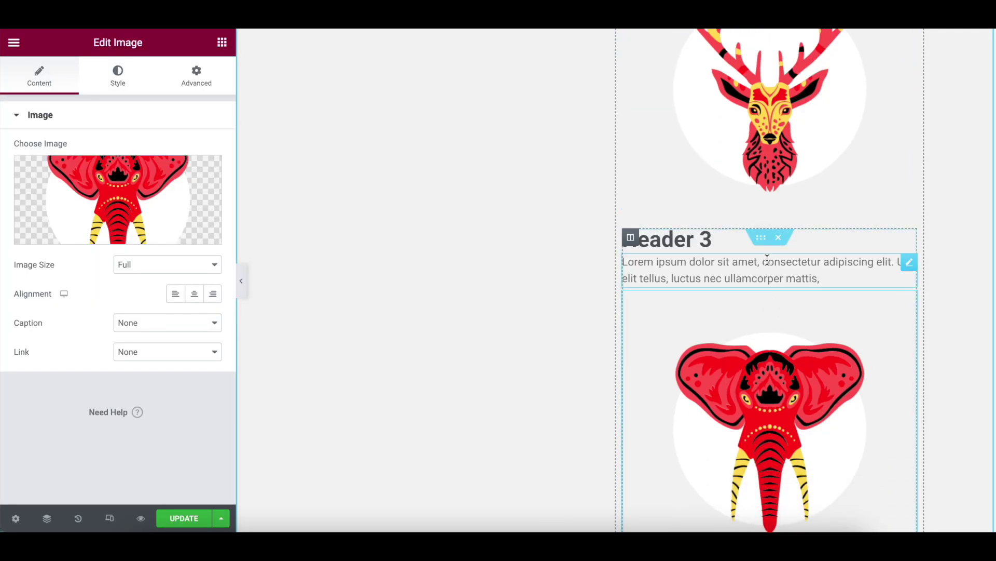
Unlink the Header 3 block's margins and set its top margin to 30 px
left_click(761, 237)
left_click(195, 93)
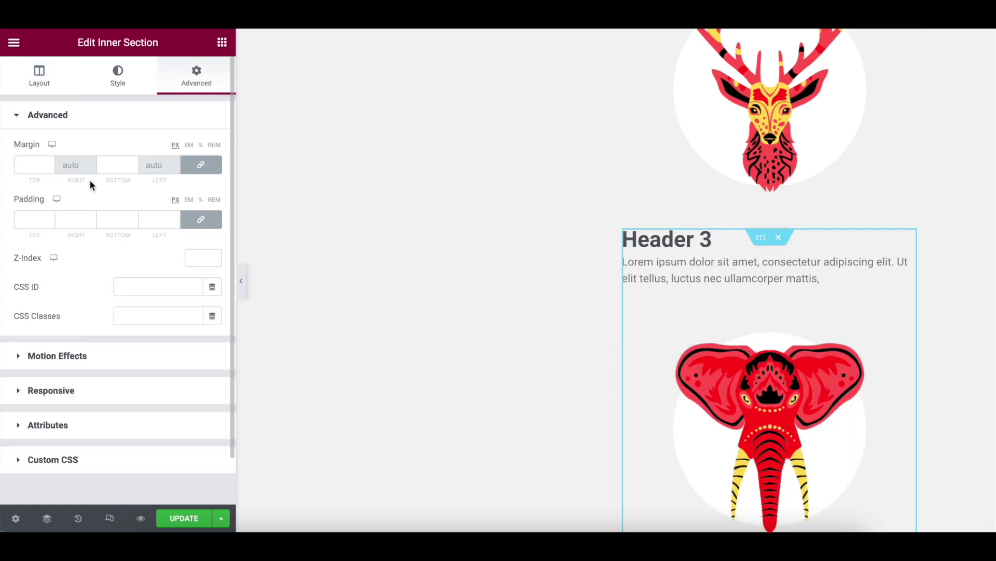
left_click(201, 165)
left_click_drag(38, 162, 3, 162)
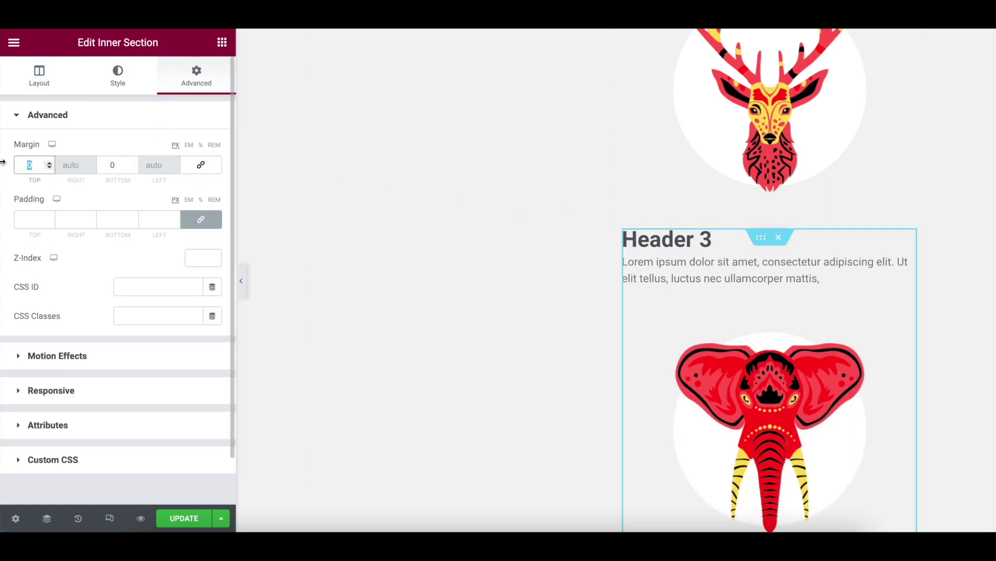
type("30")
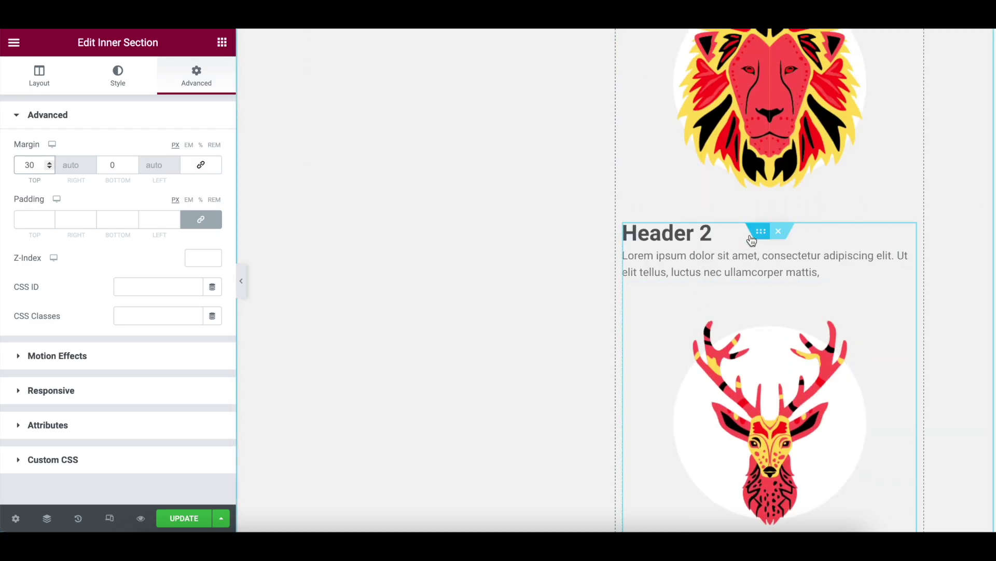
Give the Header 2 inner section an unlinked 30 px top margin too
left_click(761, 231)
left_click(196, 75)
left_click(201, 164)
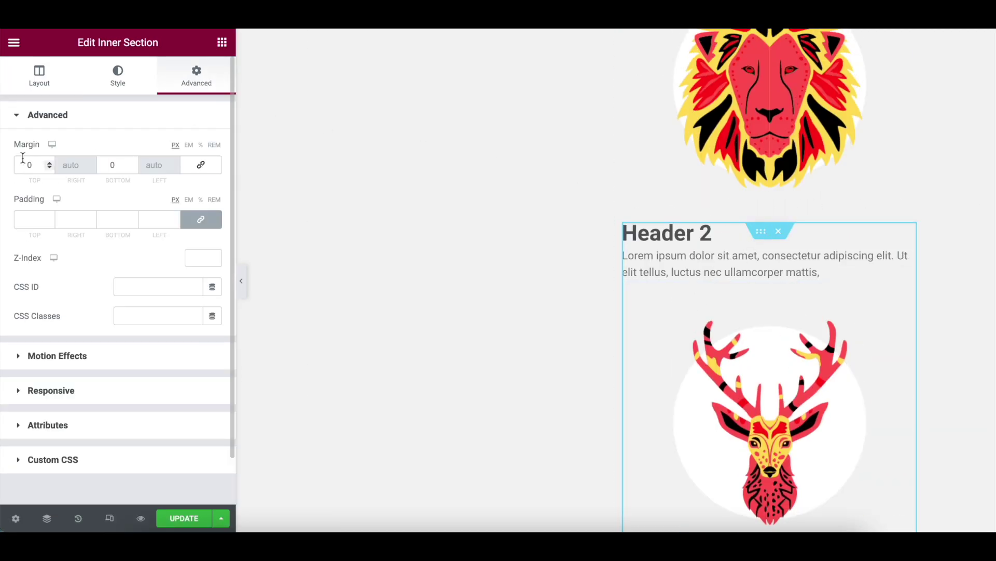
left_click_drag(30, 164, 4, 158)
type("30")
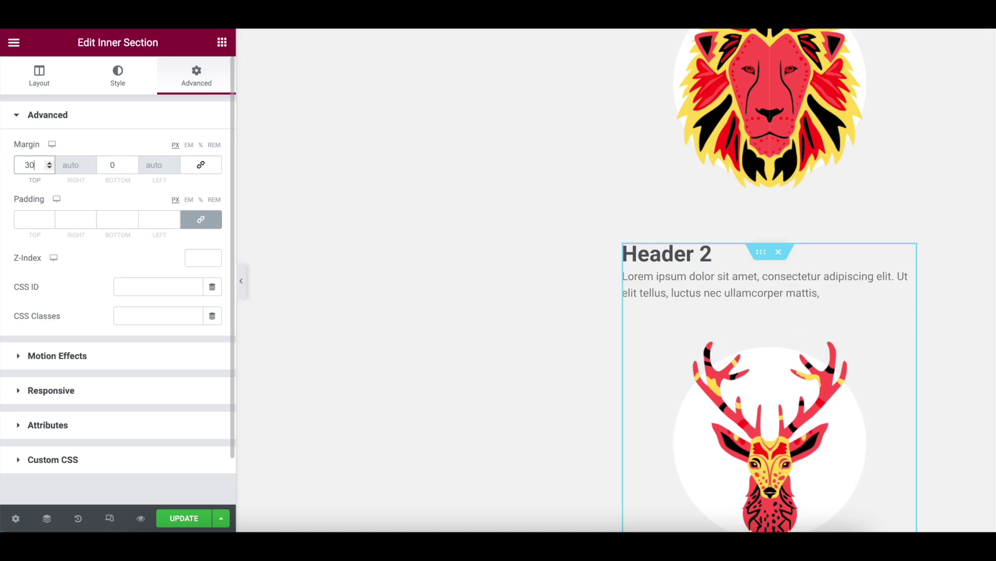
scroll(545, 280, "up", 4)
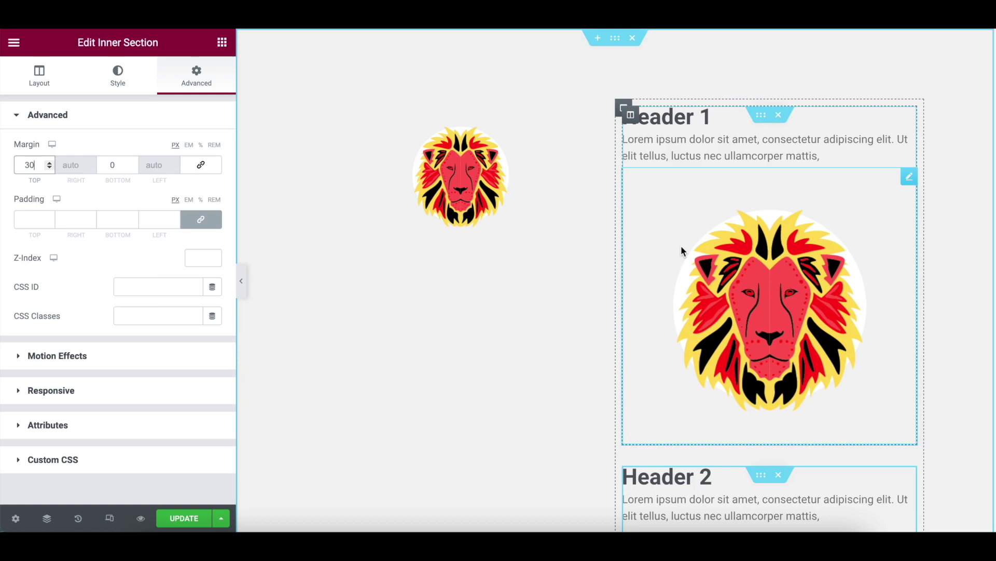
Add the CSS class 'lion' to the large lion image
left_click(907, 177)
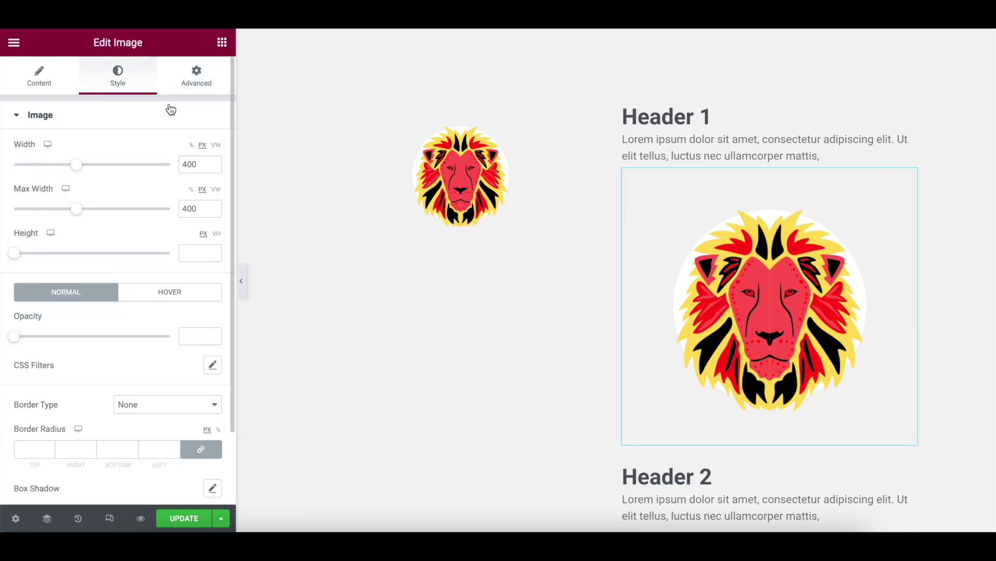
left_click(196, 78)
left_click(139, 329)
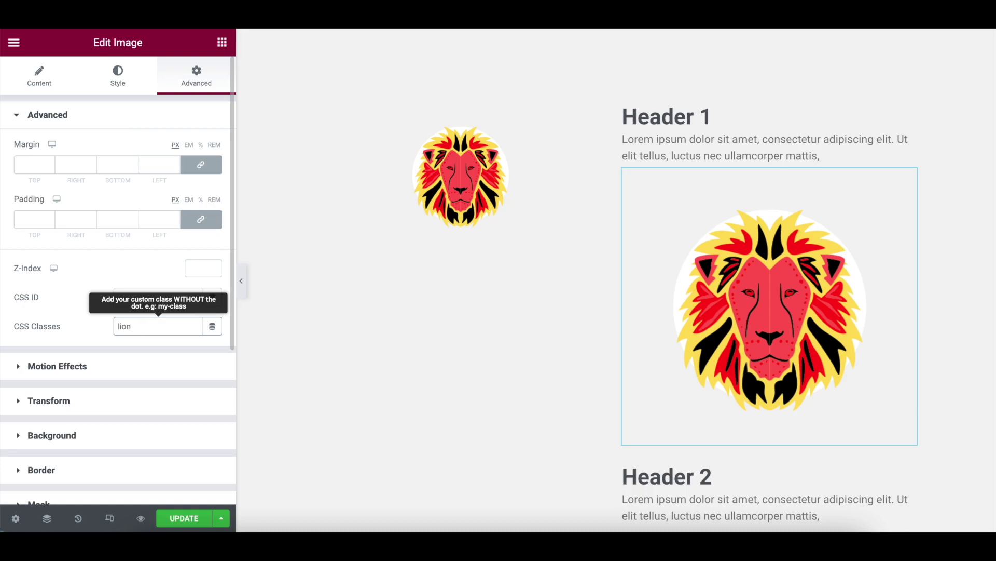
type("lion")
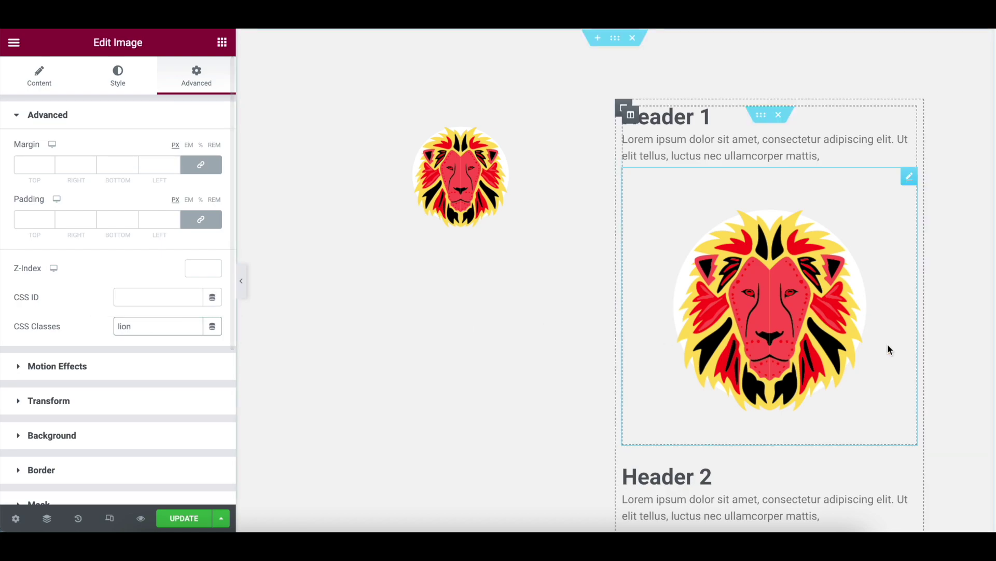
Set the lion image's Position to Absolute and drag it left of the headers
scroll(864, 336, "down", 5)
scroll(868, 293, "up", 5)
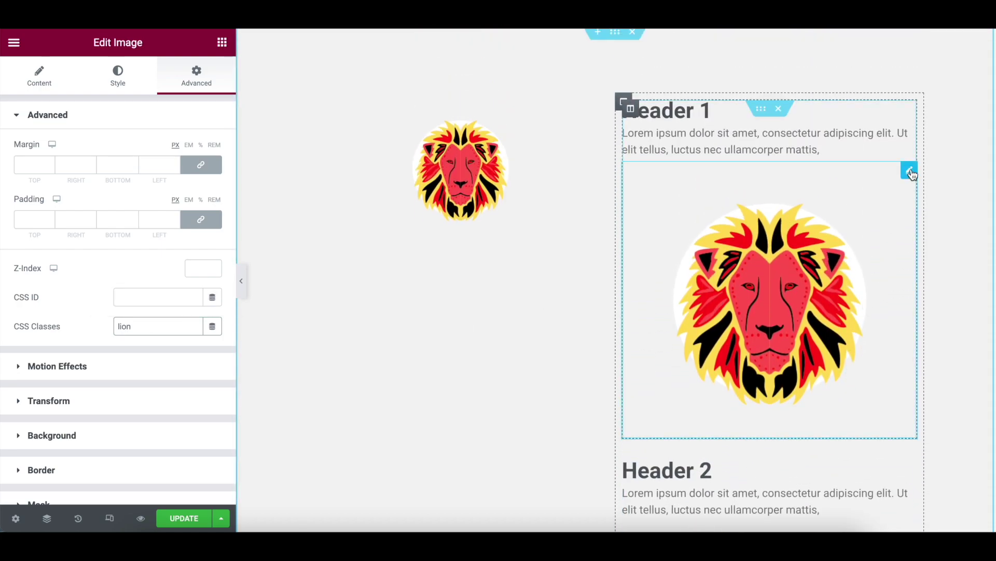
scroll(143, 445, "down", 1)
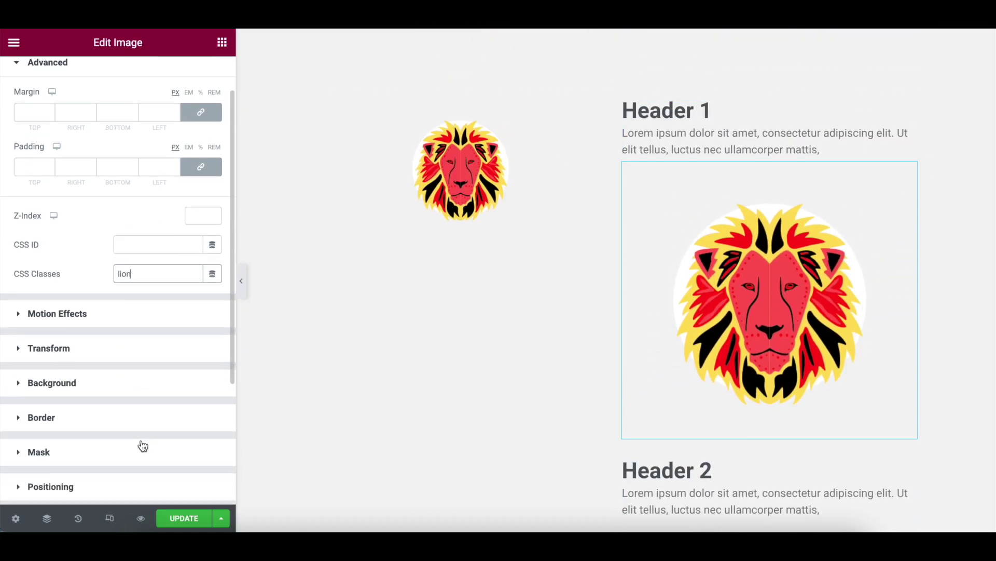
left_click(117, 478)
left_click(155, 385)
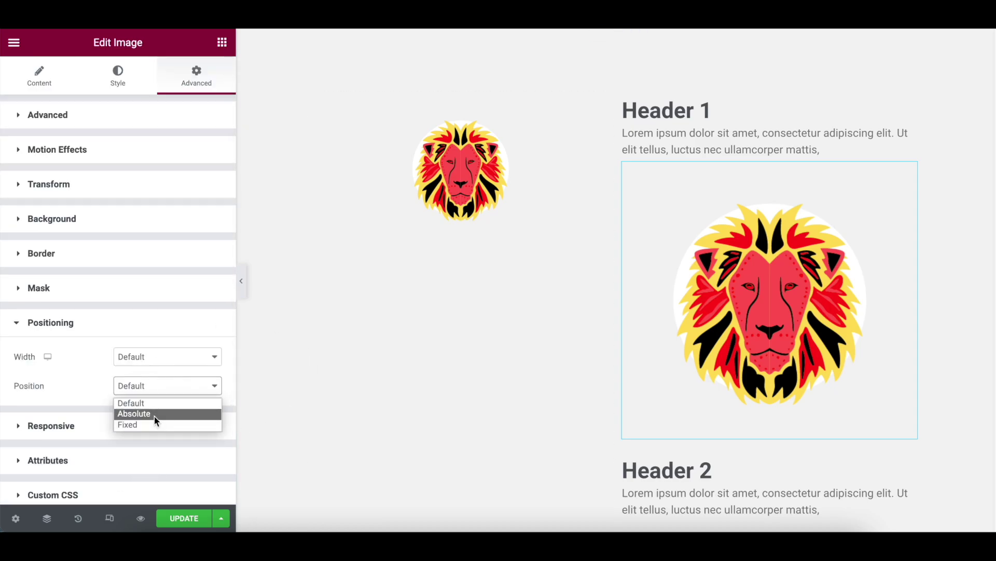
left_click(154, 416)
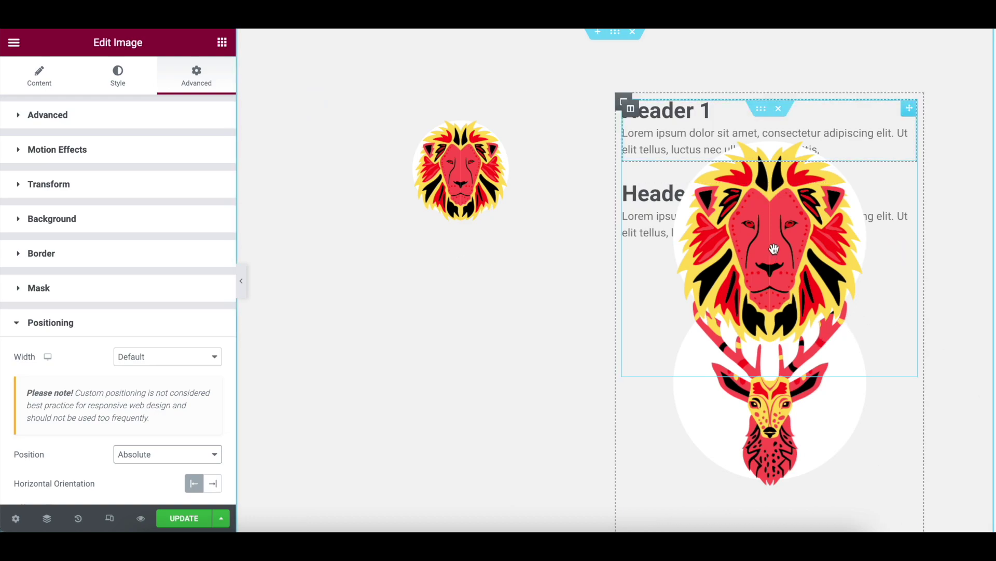
left_click_drag(774, 249, 461, 194)
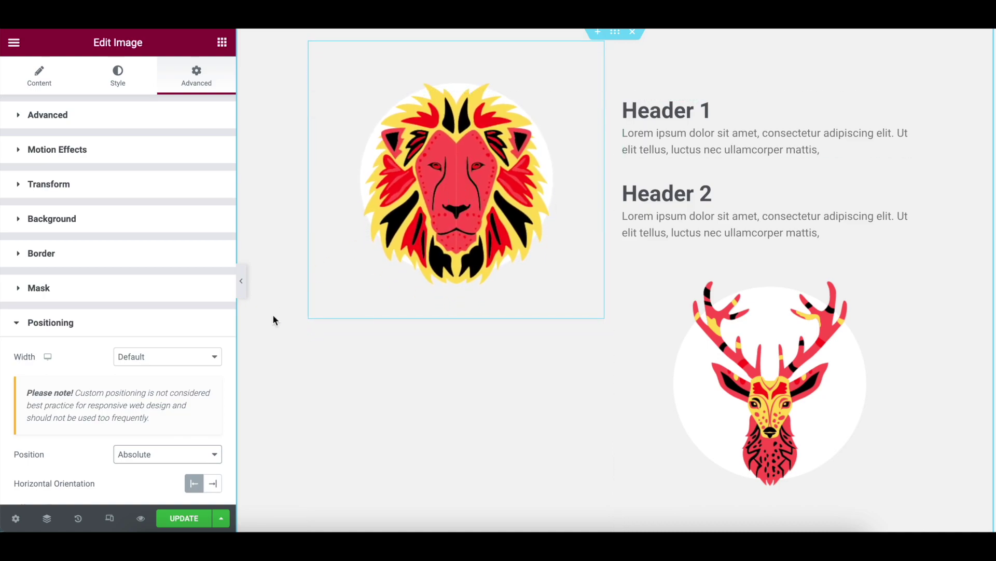
Toggle preview mode repeatedly to check the lion image's placement beside the headers
left_click(243, 284)
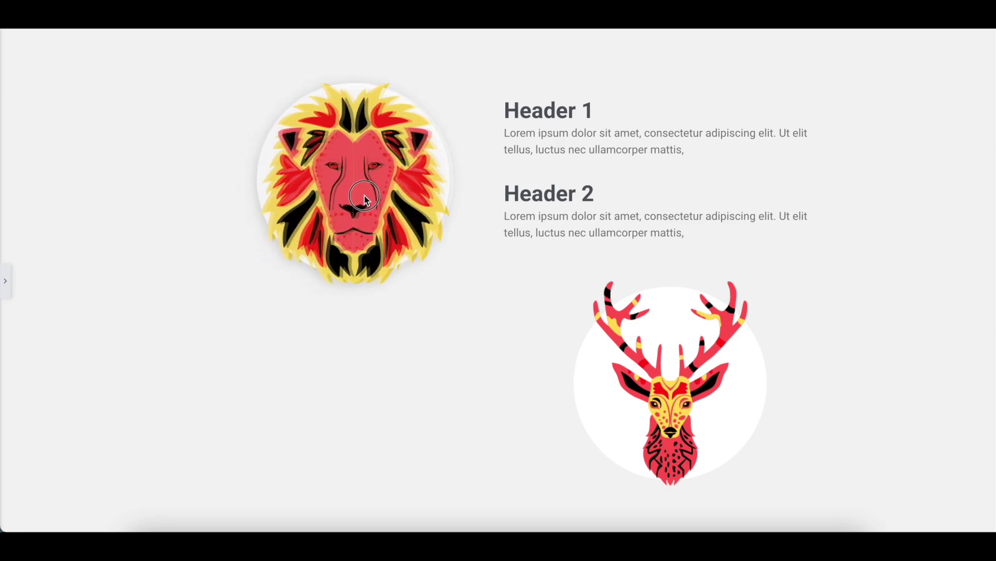
left_click(5, 281)
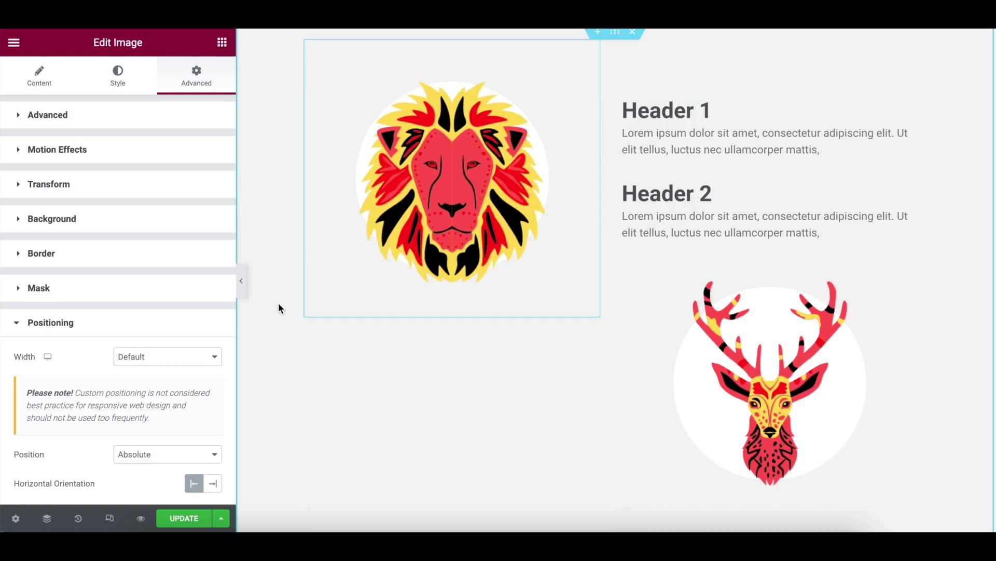
left_click(241, 289)
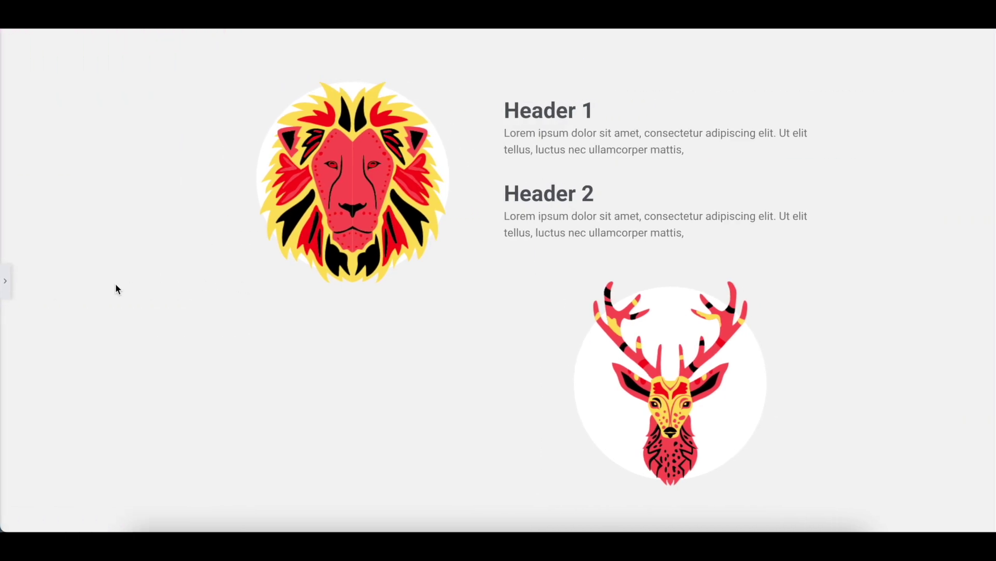
left_click(6, 283)
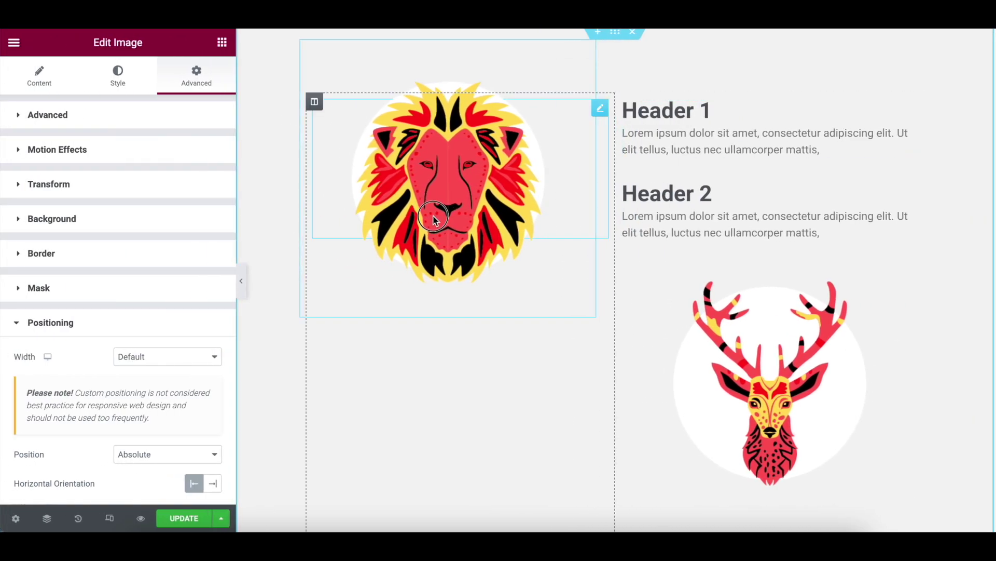
left_click(242, 285)
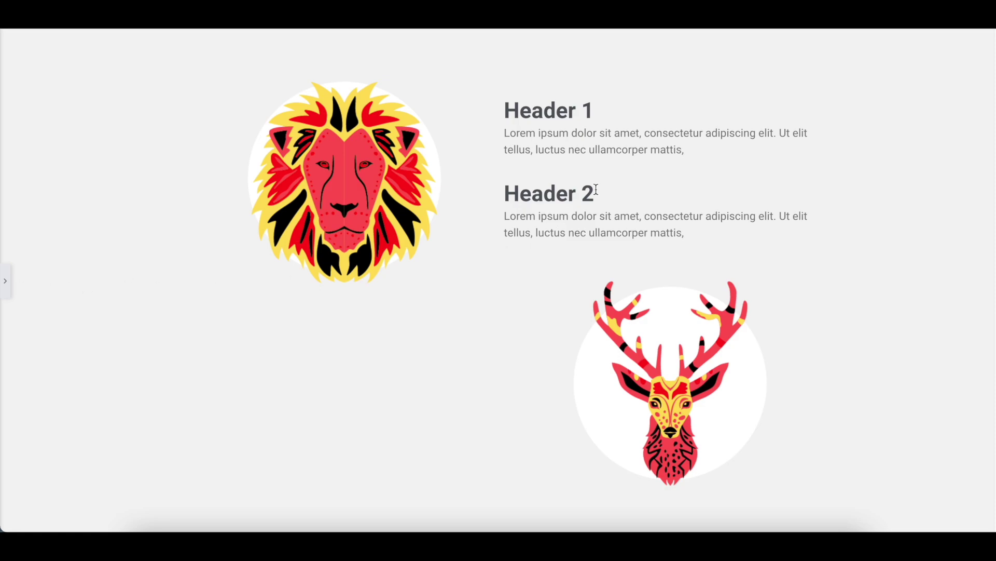
left_click(5, 280)
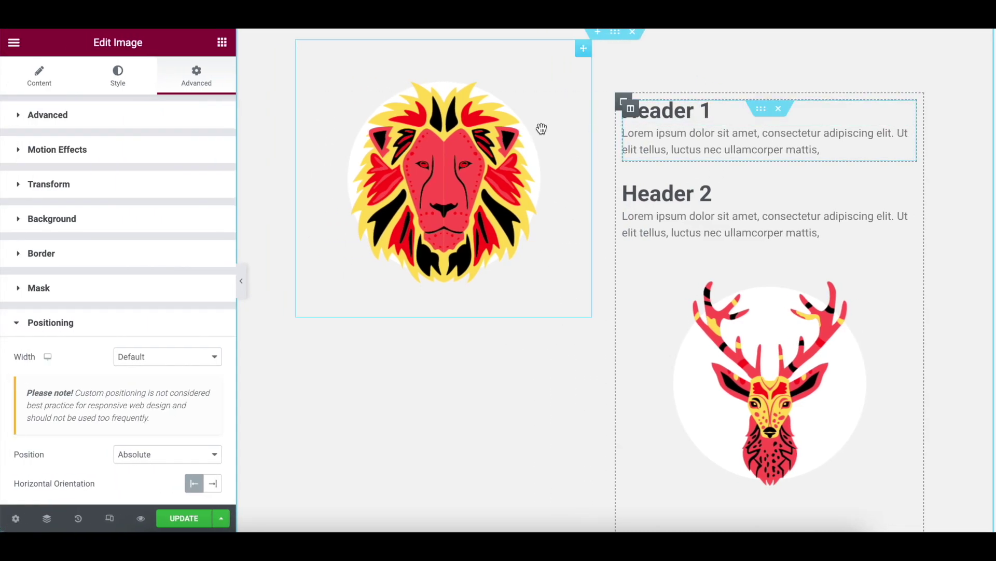
Review the lion image's positioning offsets: -471 px horizontal, -86 px vertical
left_click(614, 33)
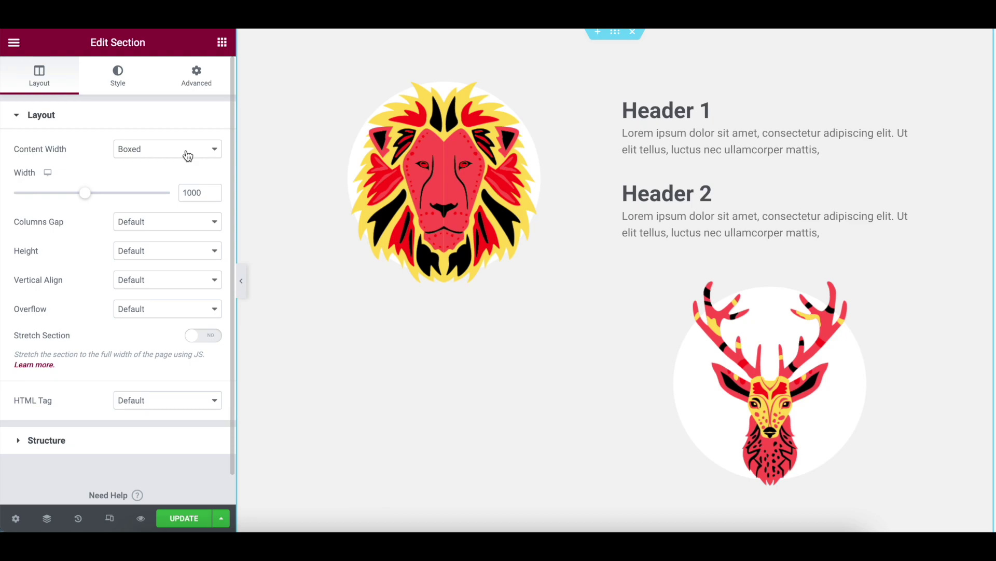
left_click(454, 216)
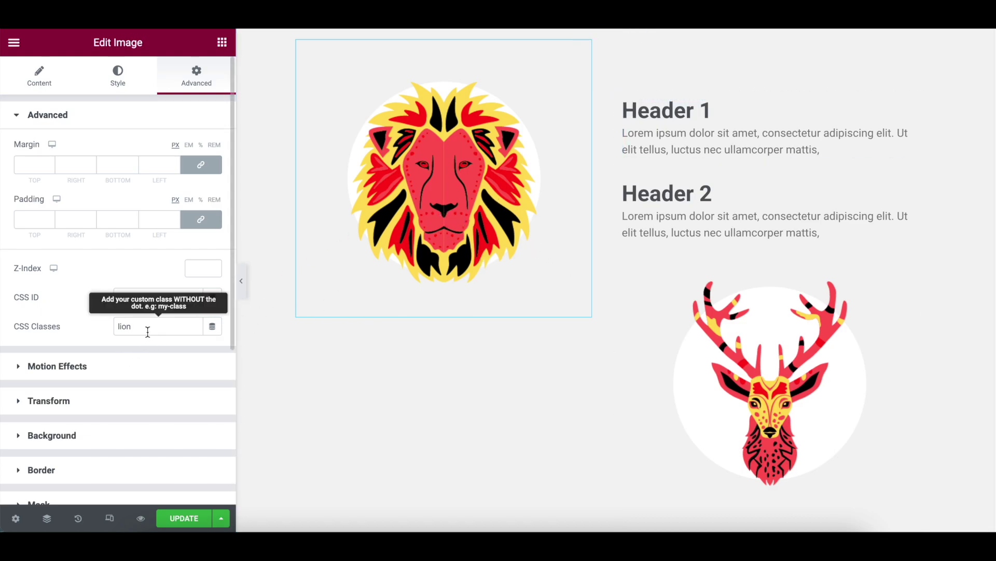
scroll(116, 472, "down", 2)
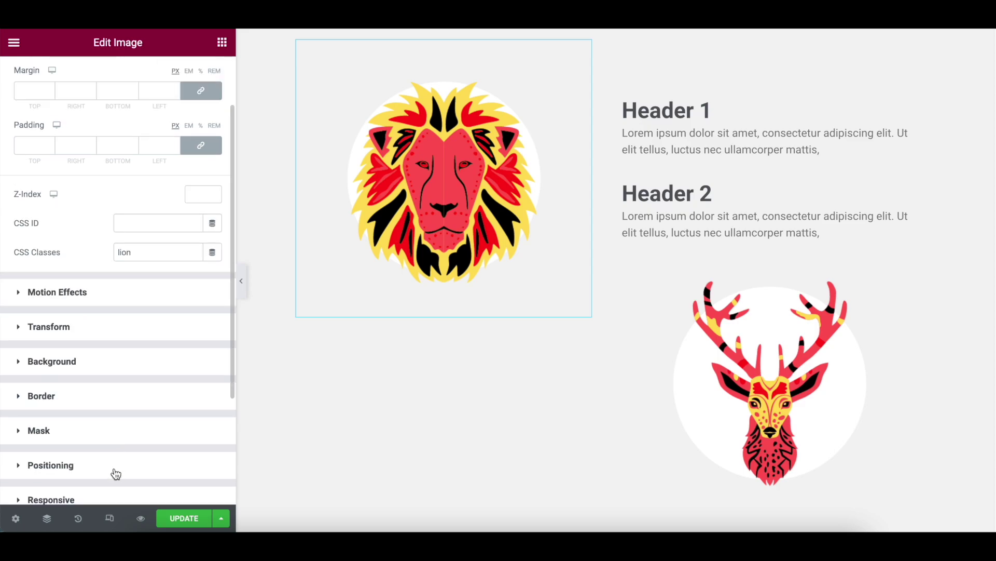
left_click(116, 464)
scroll(163, 400, "down", 5)
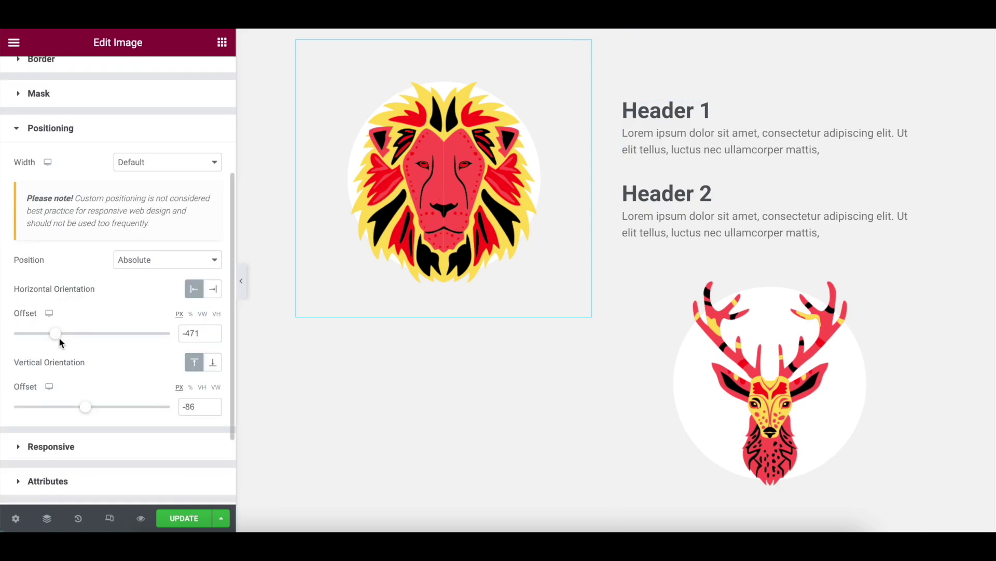
left_click(213, 335)
Give the stag image the CSS class 'stag'
left_click(909, 254)
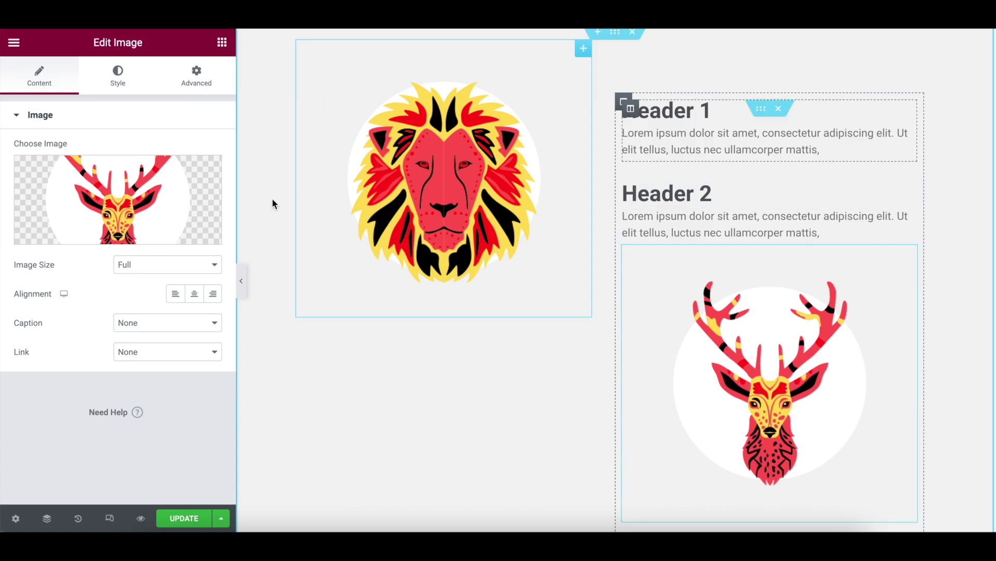
left_click(215, 89)
left_click(129, 329)
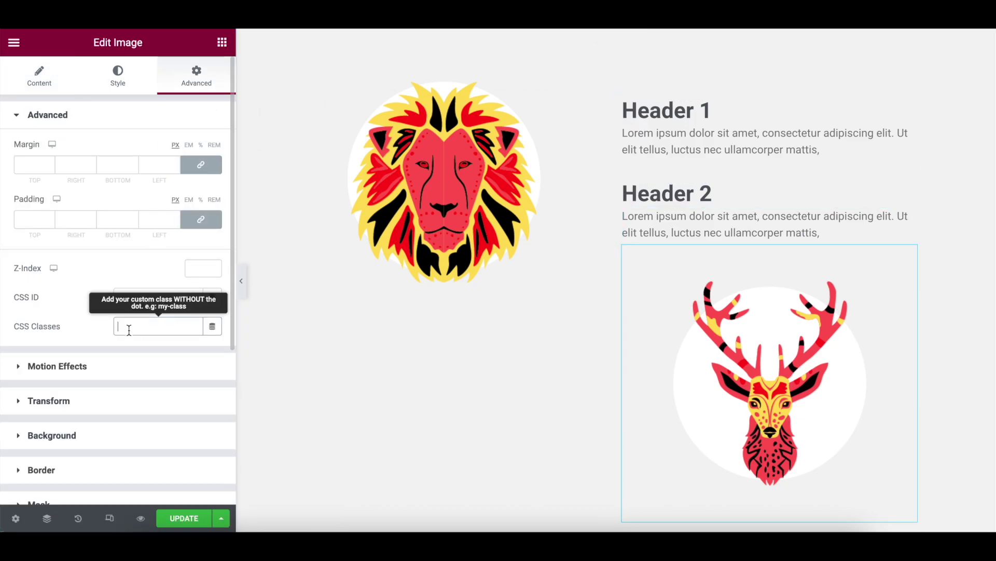
type("stag")
Set the stag image's position to Absolute and drag it over the lion on the left
scroll(135, 375, "down", 2)
scroll(135, 375, "down", 2)
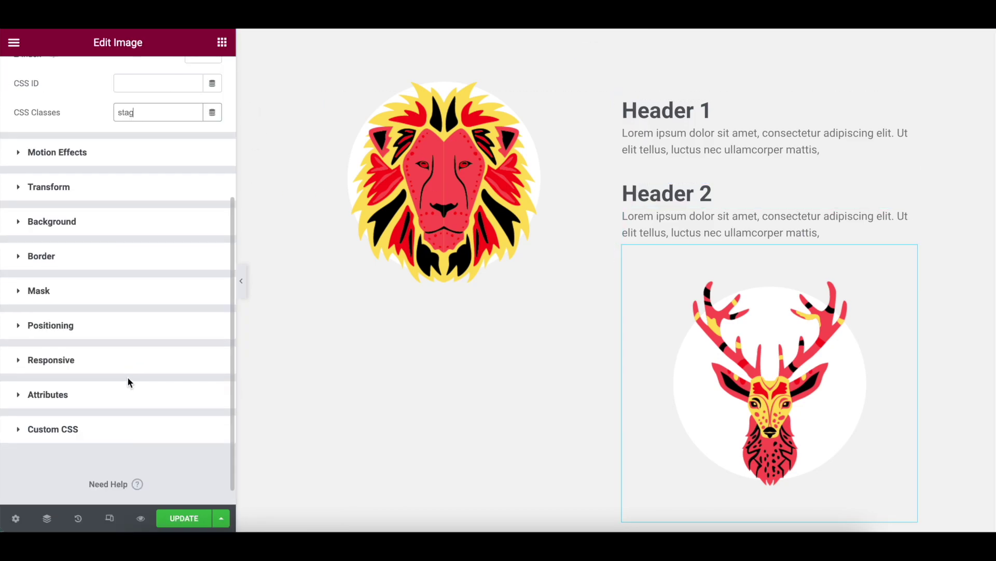
left_click(149, 331)
left_click(152, 390)
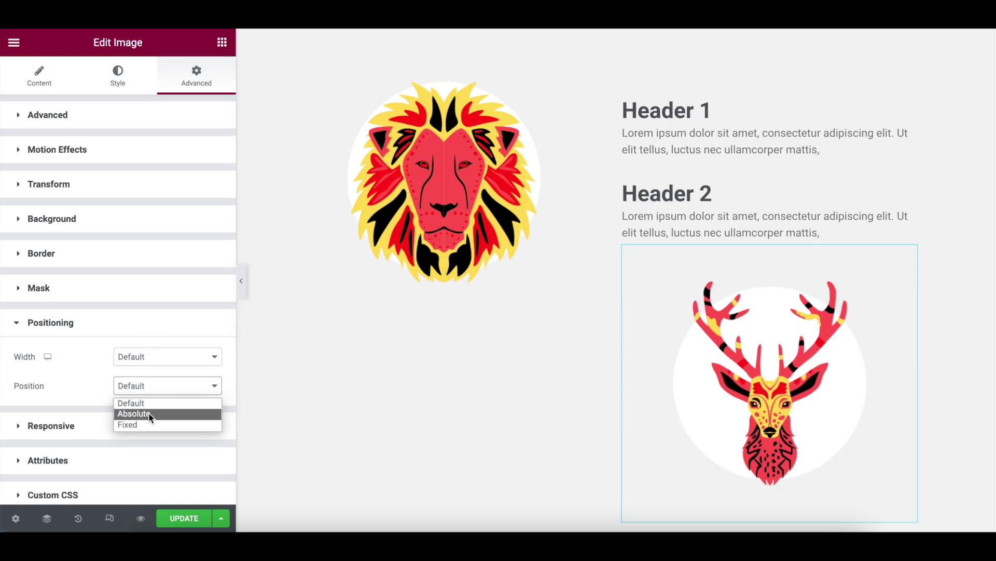
left_click(149, 414)
left_click_drag(757, 399, 462, 172)
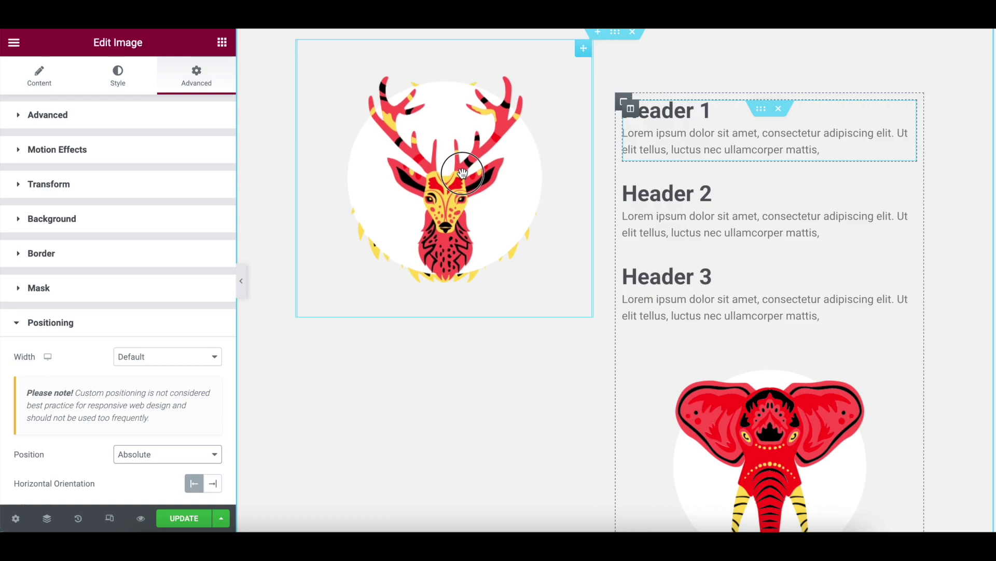
Preview the page without the editor panel, then bring the panel back
left_click(241, 280)
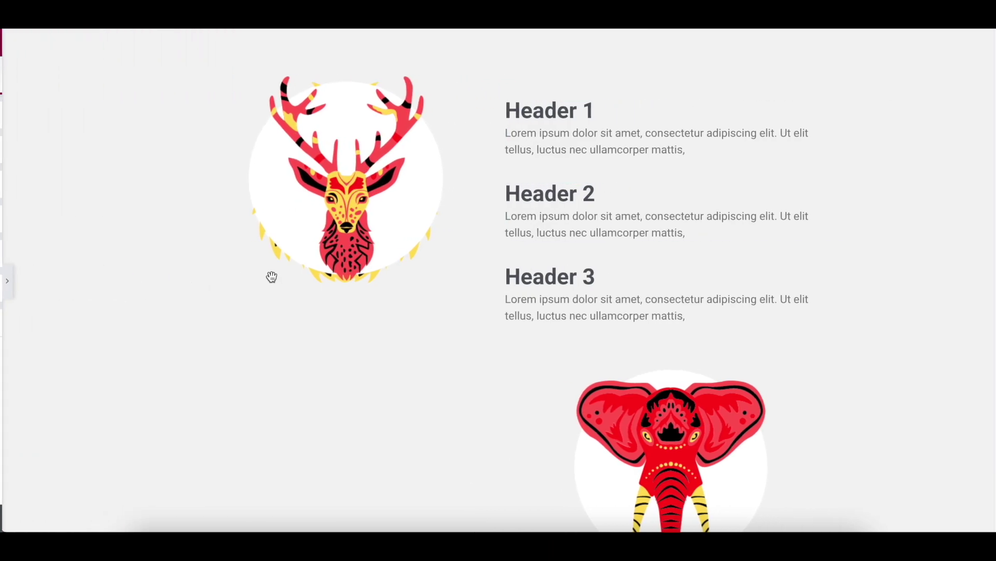
left_click(7, 281)
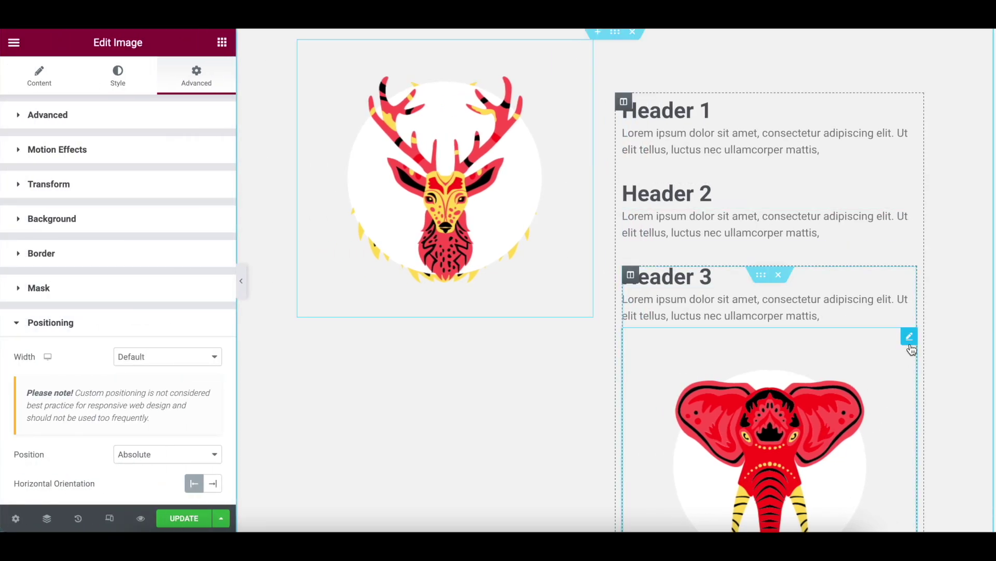
left_click(910, 340)
Give the elephant image the CSS class 'ele'
left_click(210, 87)
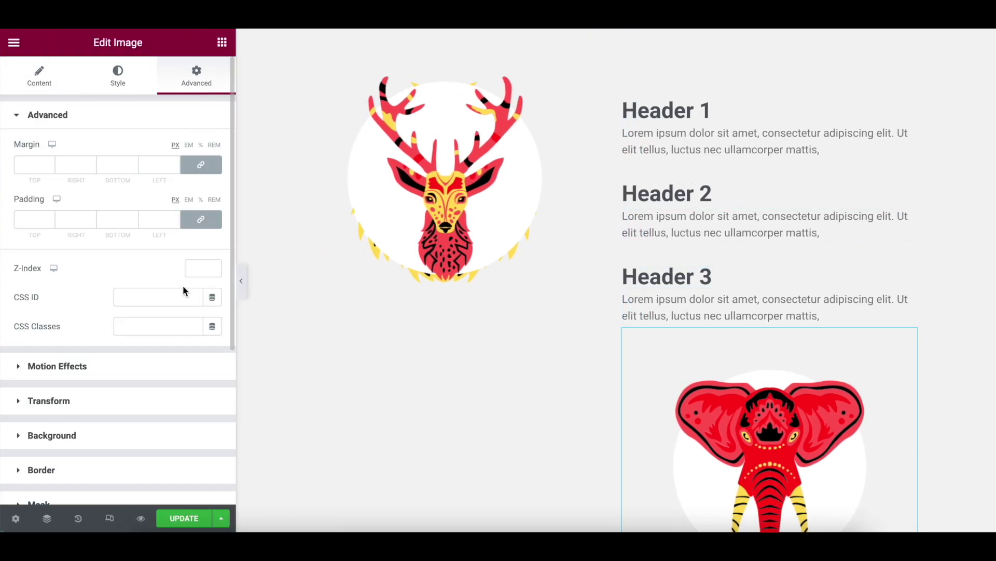
left_click(157, 322)
type("elep")
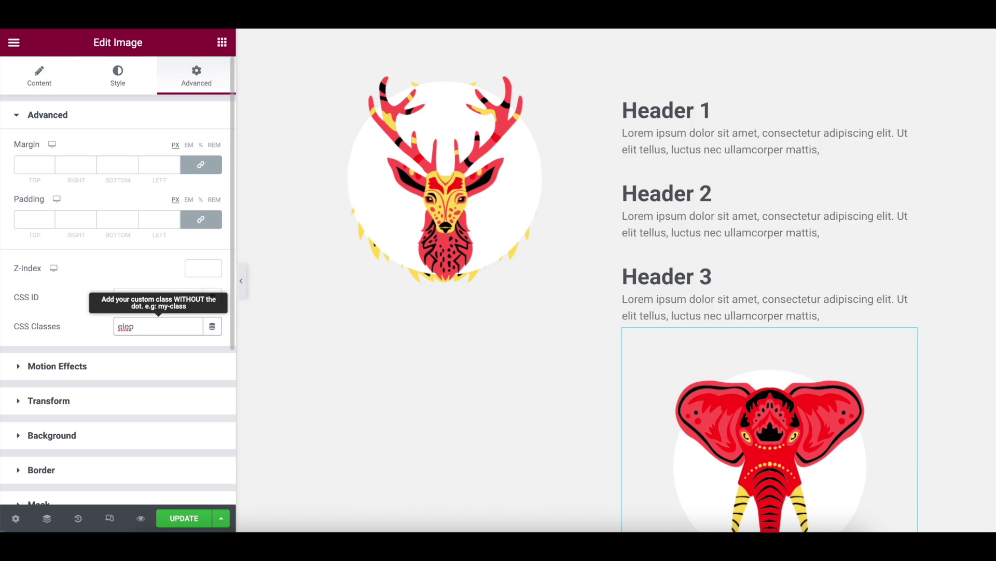
Set the elephant image to Absolute position, drag it over the deer, and preview the result
scroll(102, 470, "down", 1)
scroll(102, 470, "down", 4)
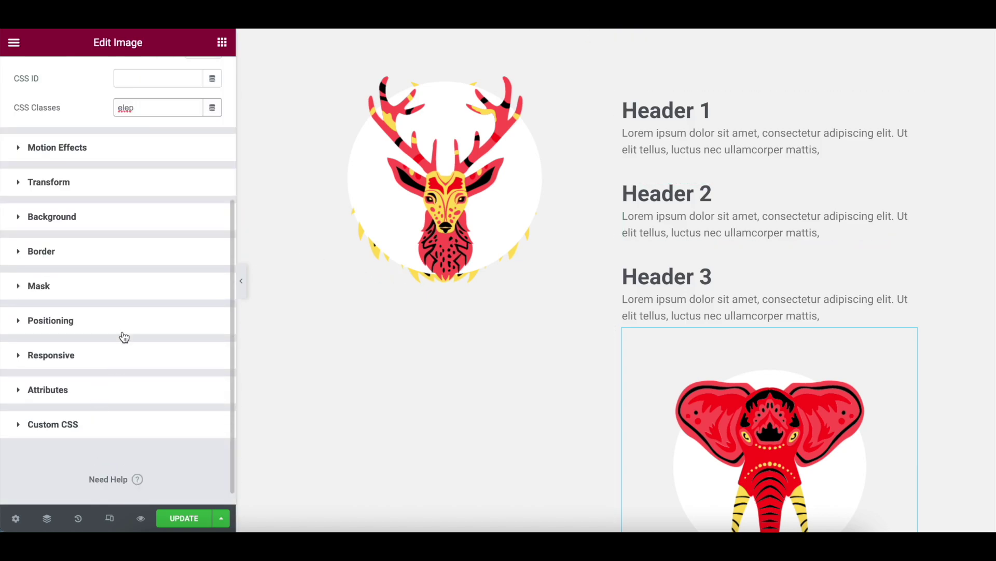
left_click(125, 334)
left_click(138, 387)
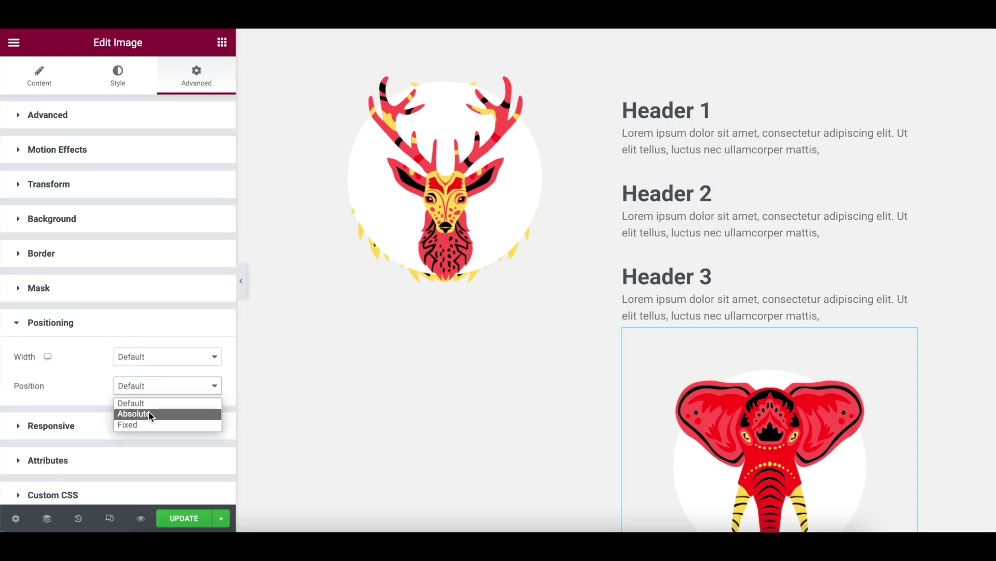
left_click(134, 412)
left_click_drag(821, 351, 496, 187)
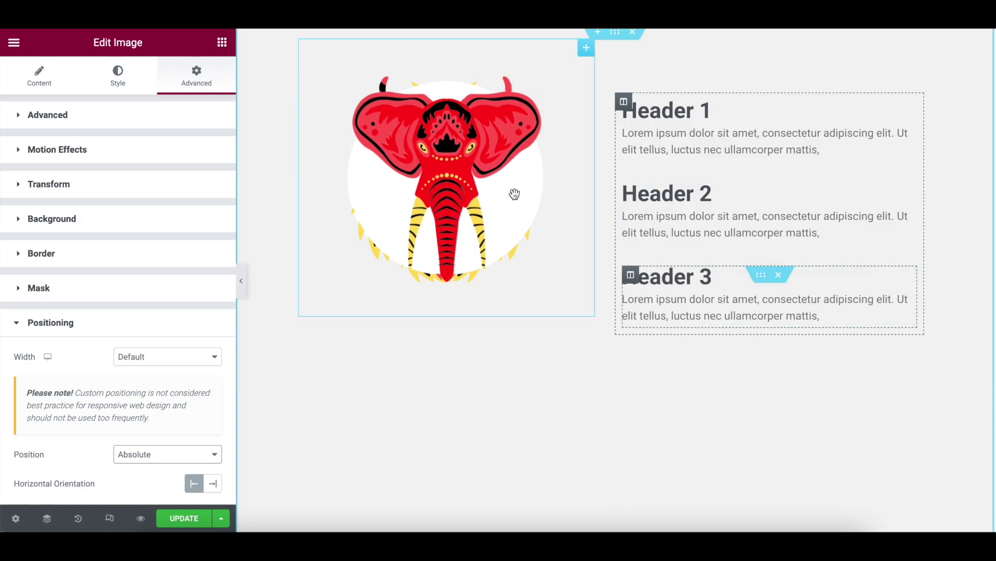
left_click(242, 281)
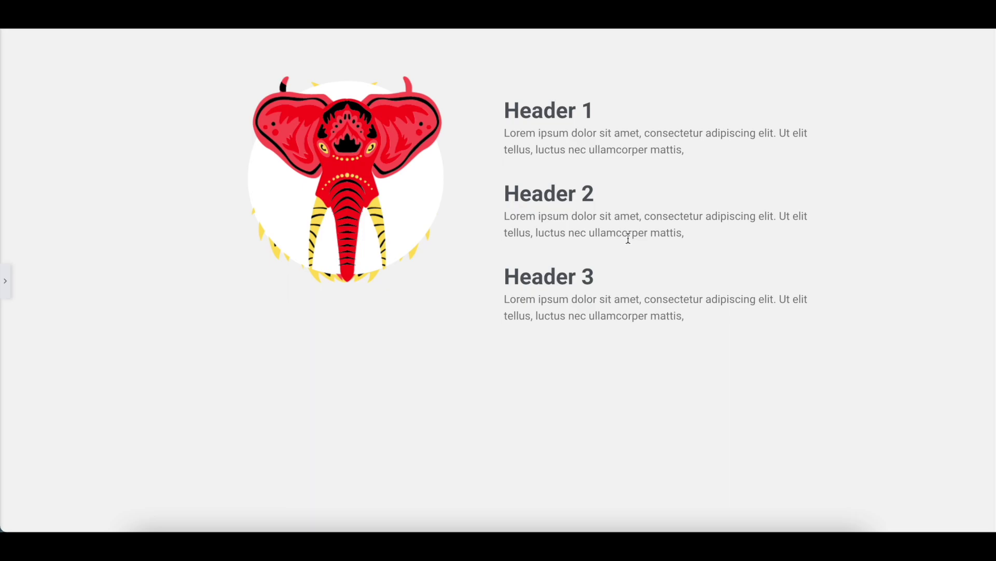
left_click(5, 281)
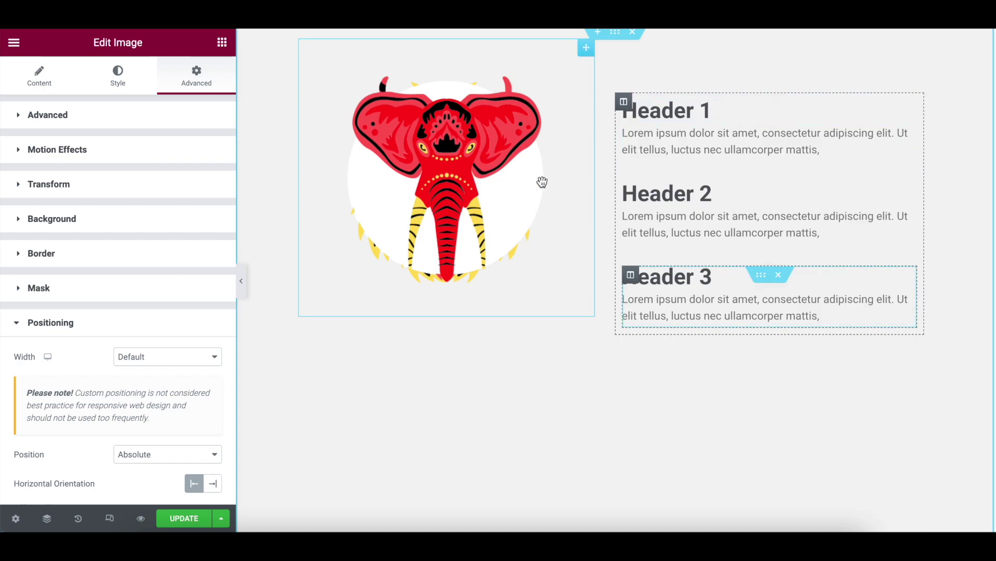
Paste the .lion opacity and 0.5s hover-fade CSS into Header 1's Custom CSS, then select it to copy
left_click(760, 111)
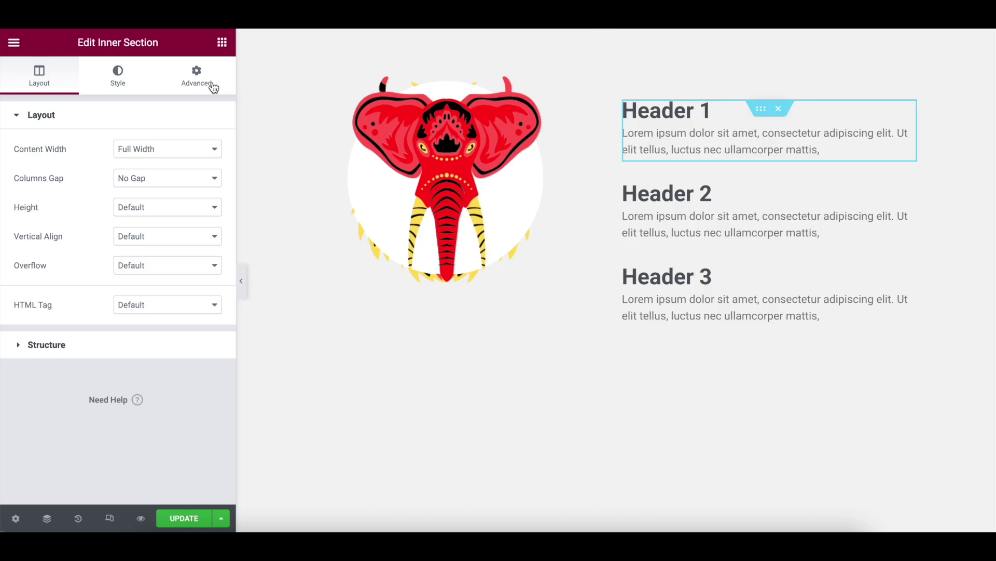
left_click(203, 83)
left_click(158, 456)
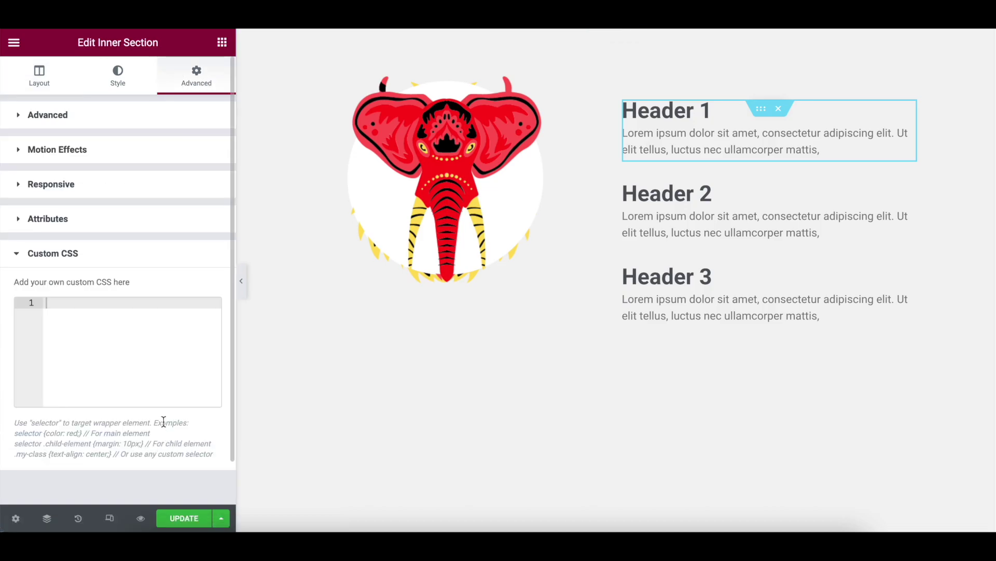
left_click(165, 309)
type("/*Hide Content Initially*/ selector .lion{     opacity: 0;     transition: 0.5s ease-in-out; } /*Show Content on Hover*/ selector:hover .lion{     opacity: 1; }")
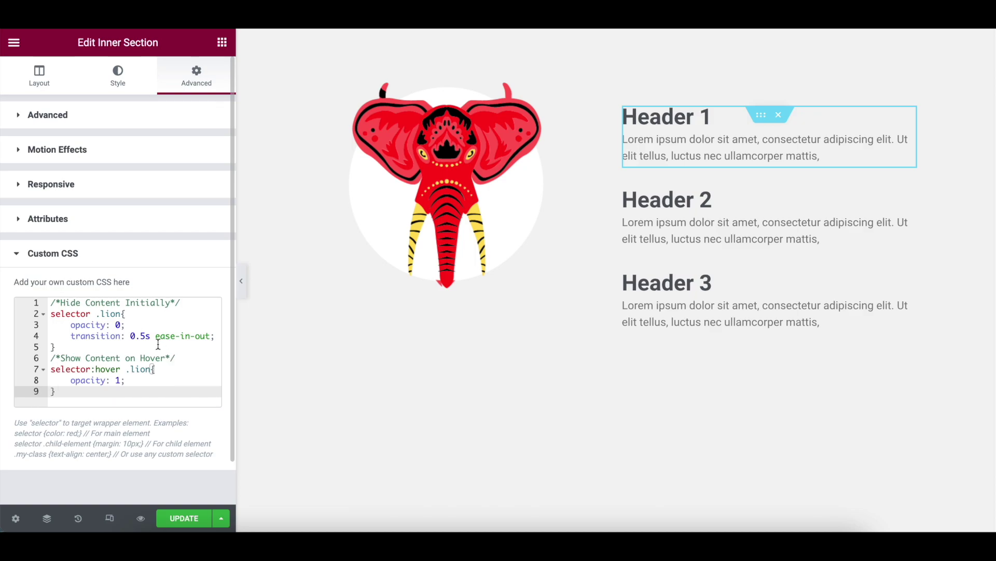
left_click(88, 346)
left_click(55, 314, "shift")
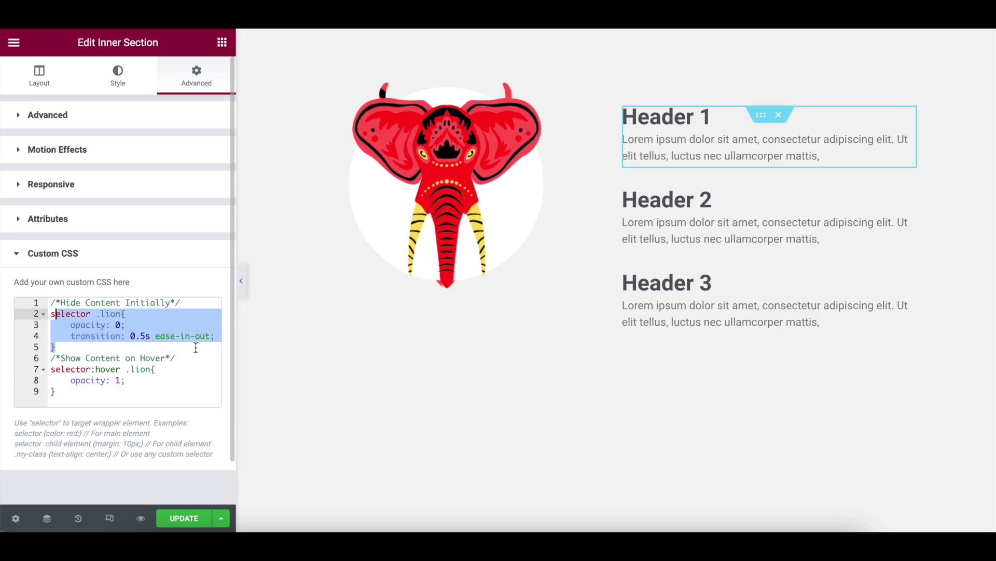
left_click(162, 337)
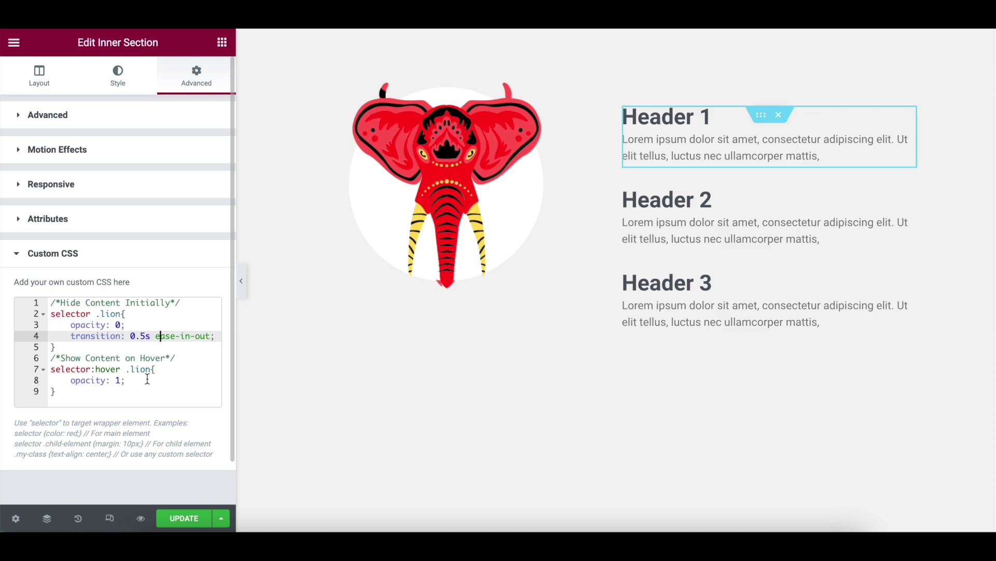
left_click_drag(86, 394, 36, 305)
key("ctrl+c")
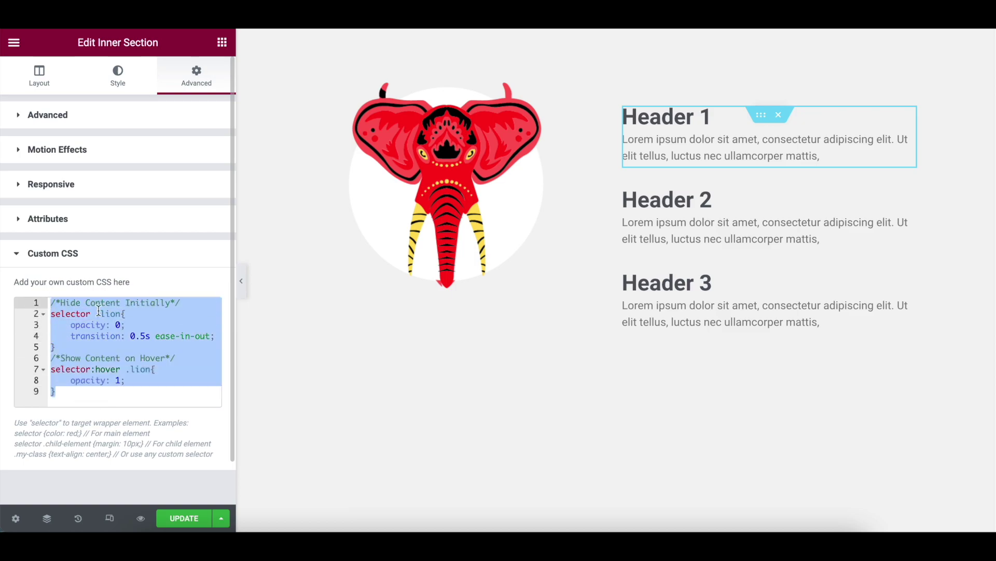
Paste the copied fade-in CSS into Header 2's inner section Custom CSS
left_click(766, 202)
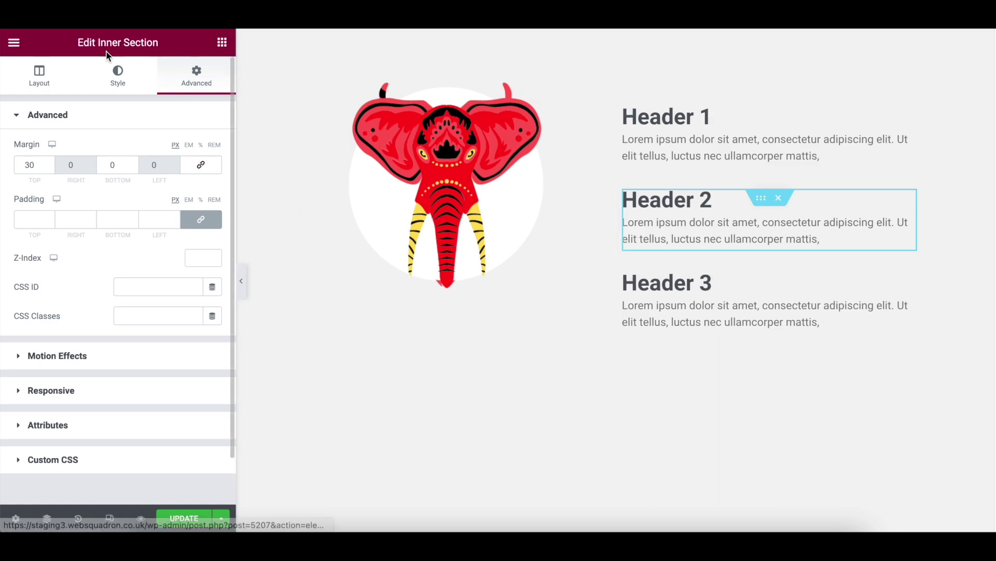
left_click(95, 462)
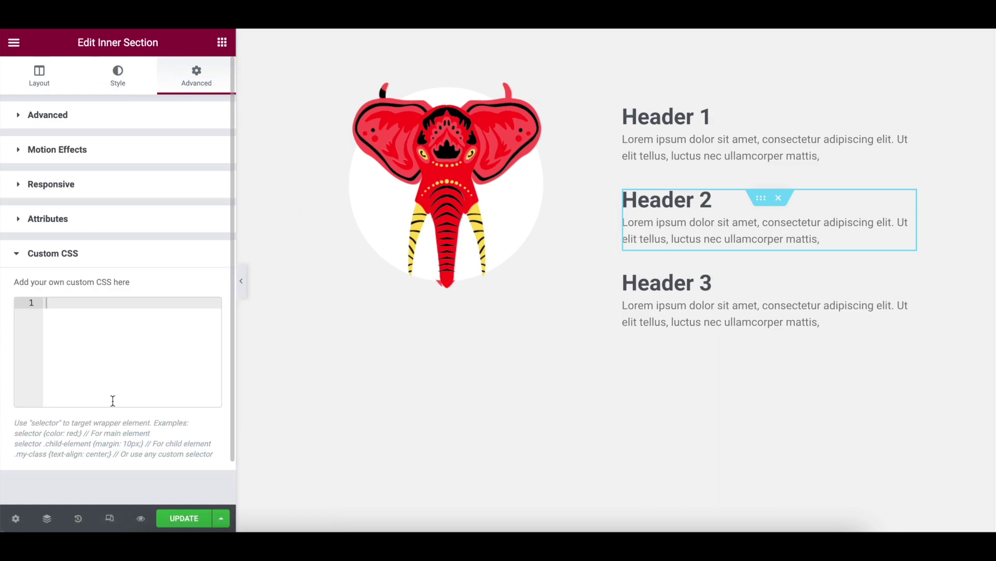
left_click(117, 364)
key("ctrl+v")
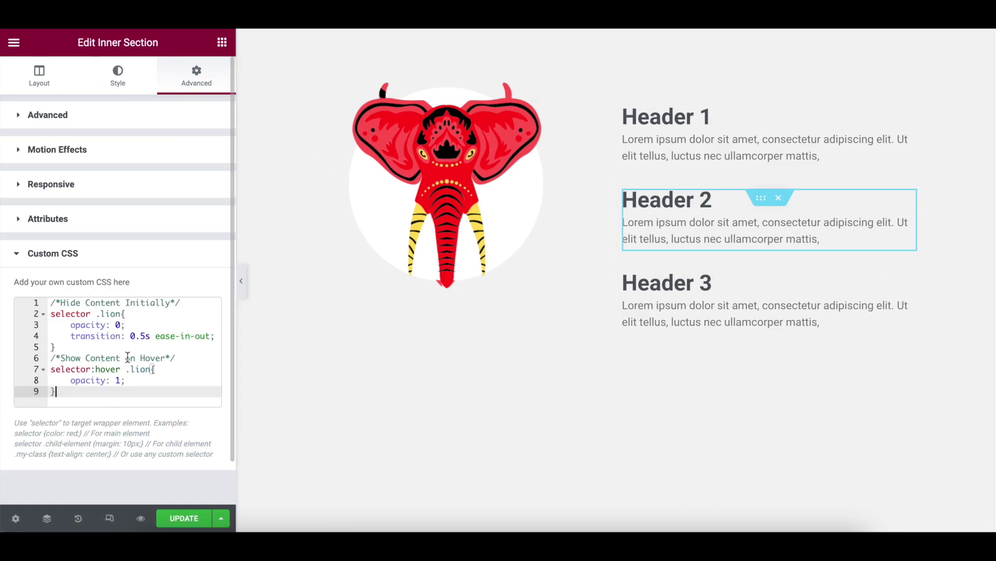
Replace both .lion class names with .stag and select all the CSS to copy
double_click(116, 313)
type("stag")
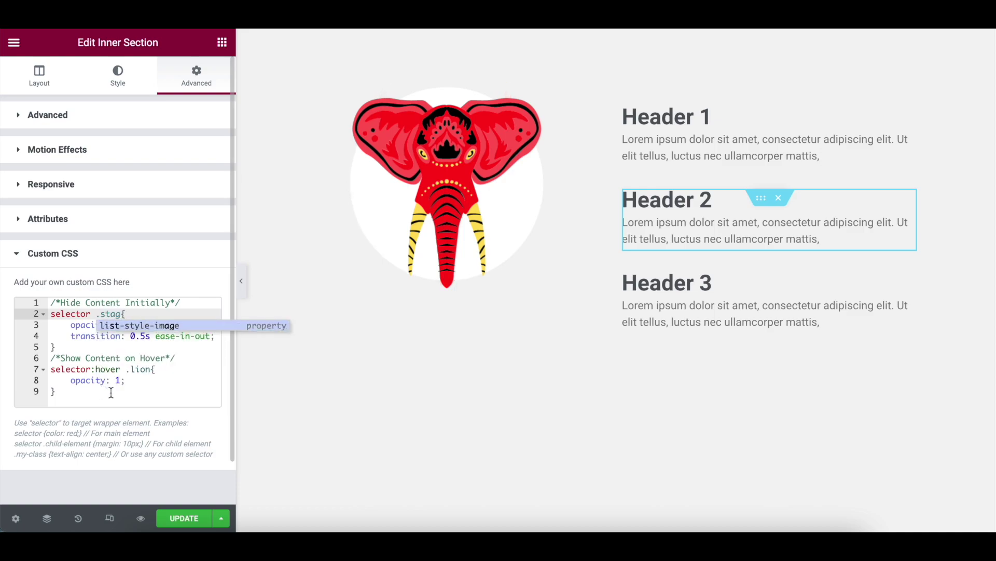
key("ctrl+End")
double_click(148, 360)
double_click(140, 369)
type("sta")
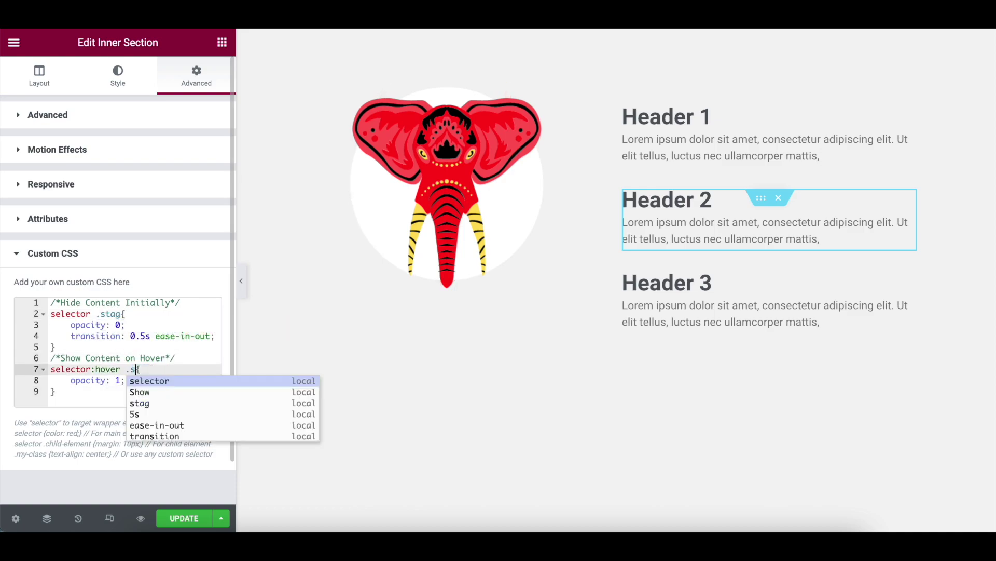
type("g")
left_click(166, 395)
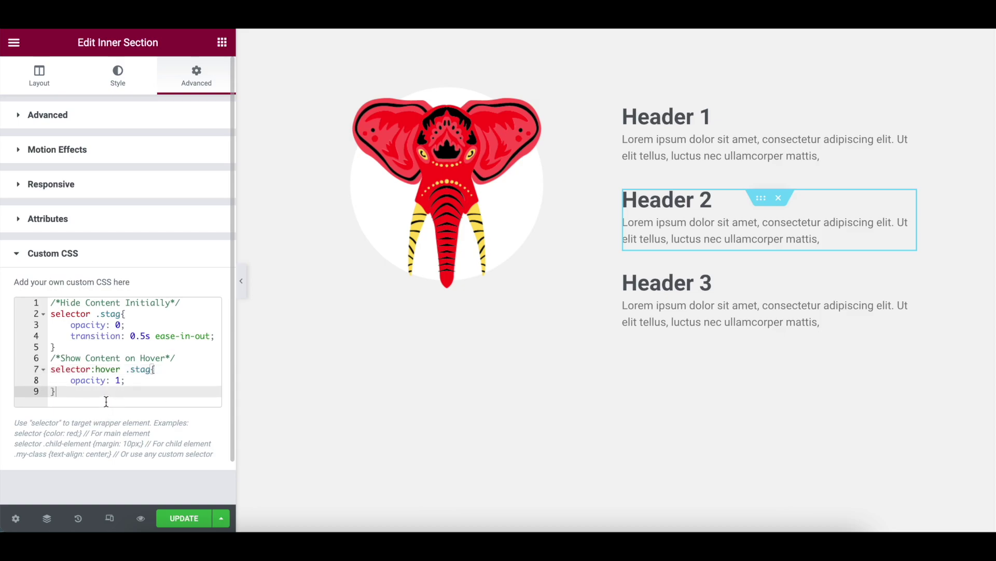
left_click_drag(110, 401, 52, 304)
key("ctrl+c")
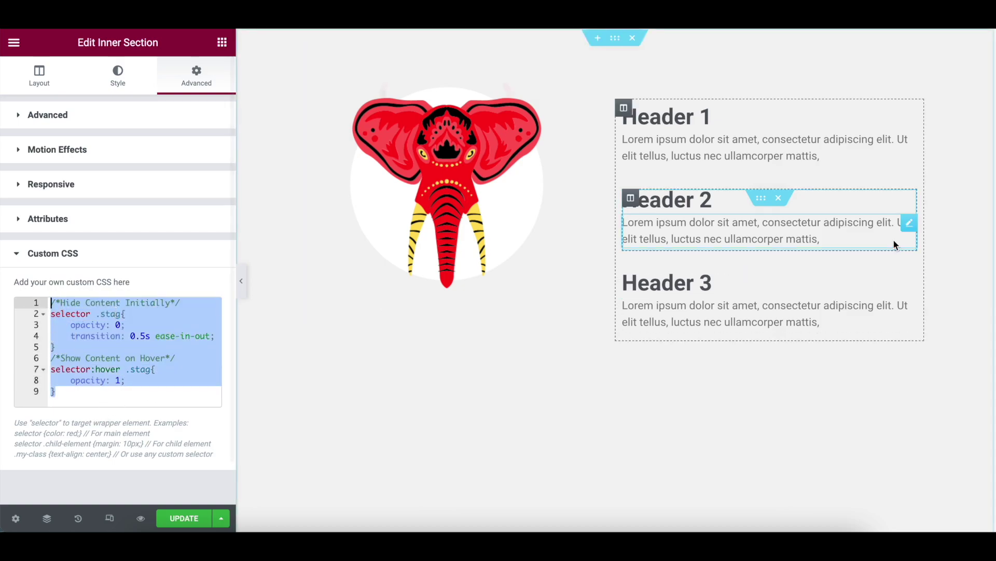
Paste the fade-in CSS into Header 3's Custom CSS and change the .stag class to .elep
left_click(761, 283)
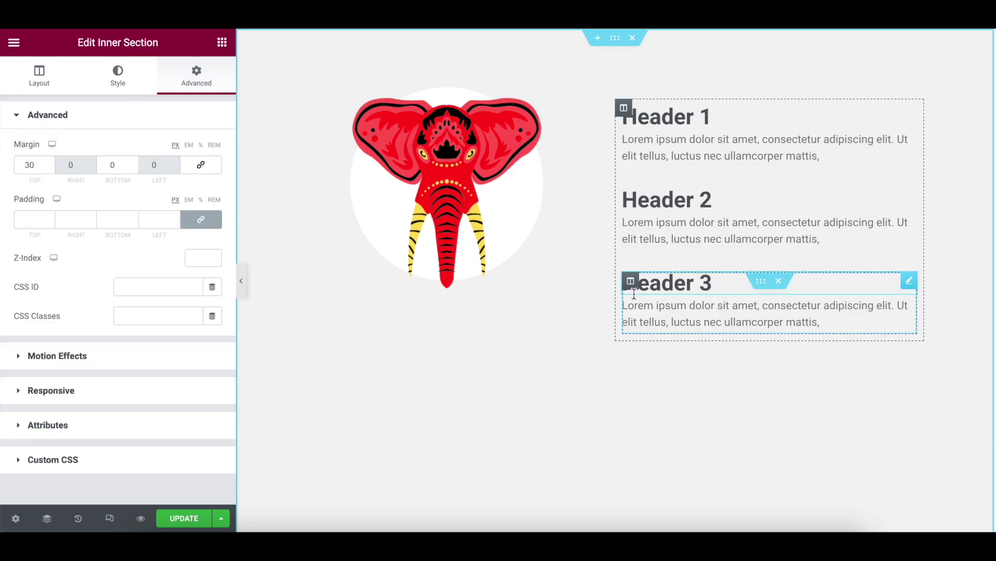
left_click(114, 461)
left_click(120, 364)
key("ctrl+v")
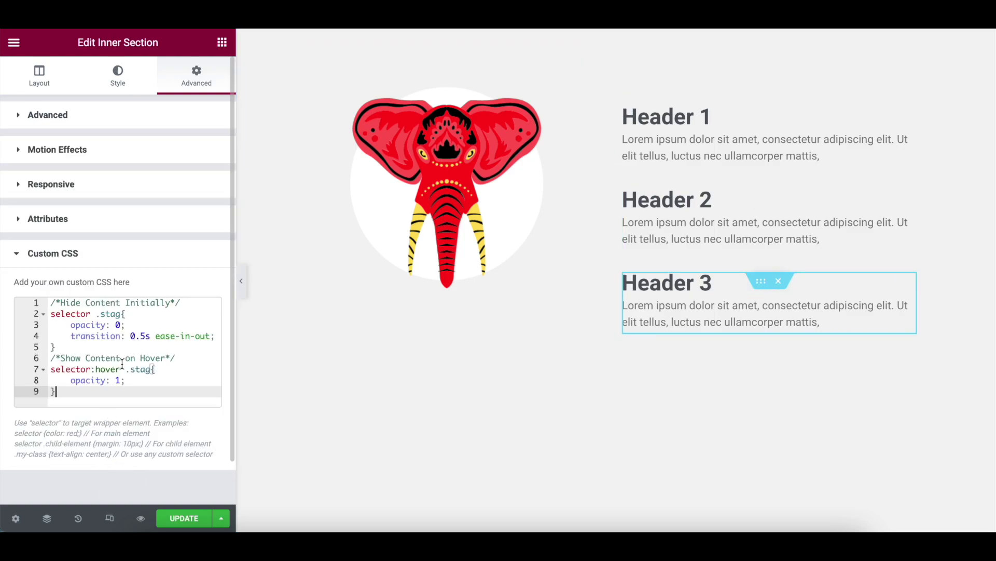
double_click(115, 314)
type("el")
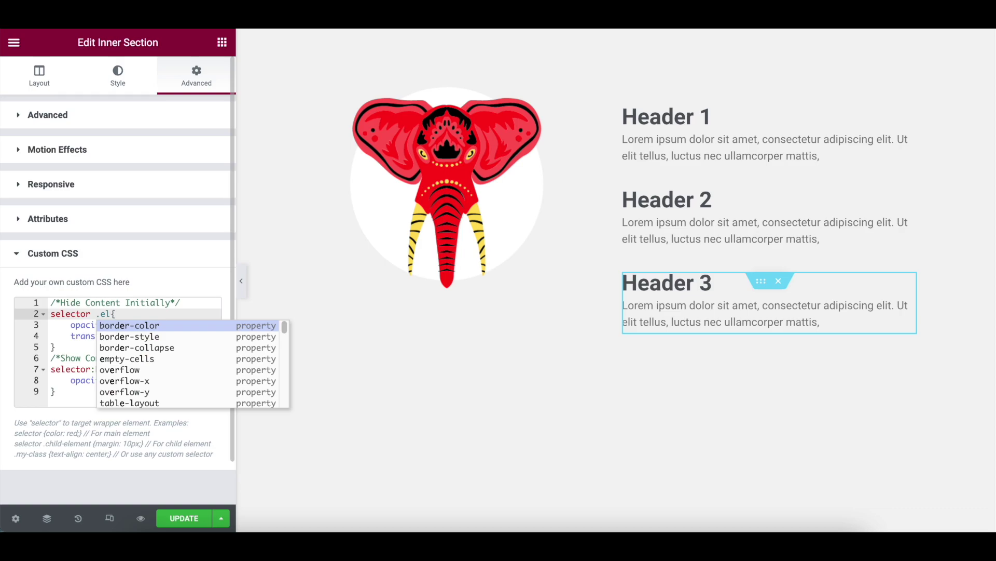
type("ep")
double_click(141, 370)
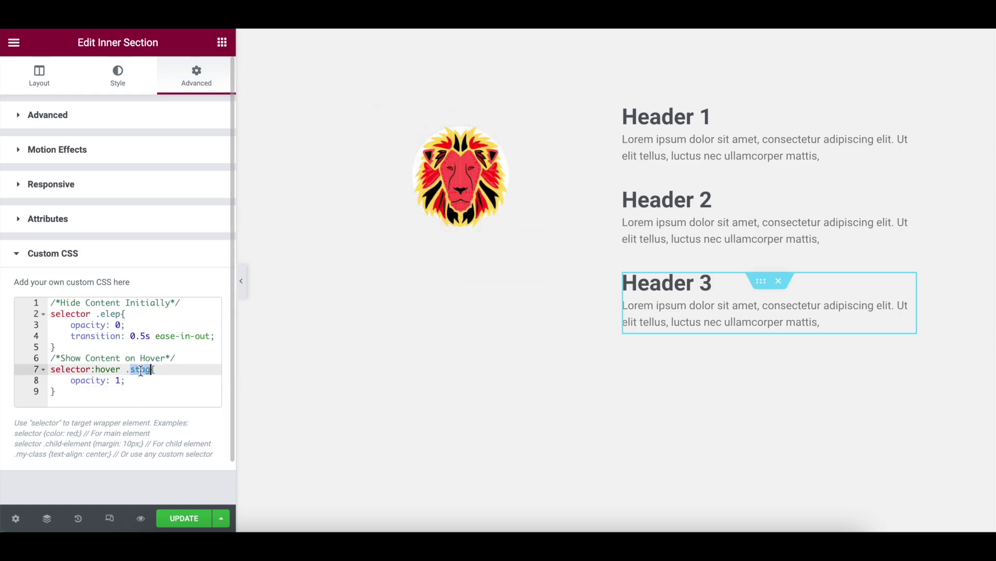
type("elep")
left_click(194, 397)
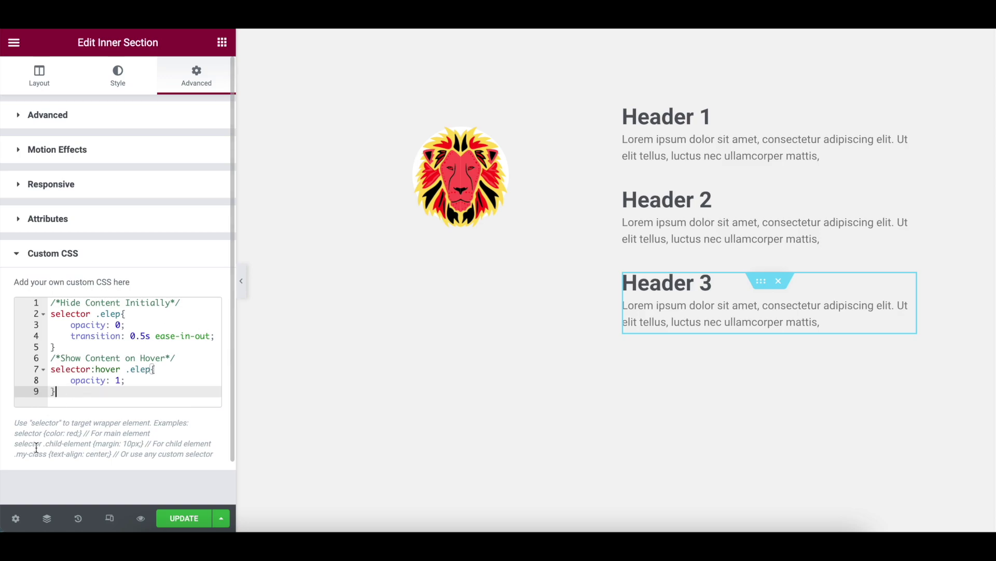
Save the page, then preview it and hover over Headers 1, 2 and 3 to test the image fade-ins
left_click(193, 524)
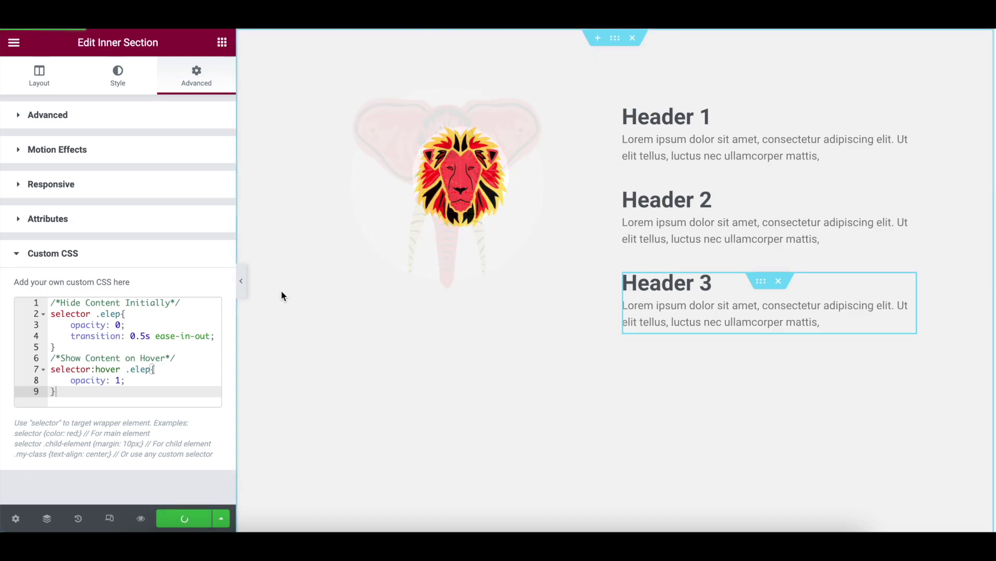
left_click(241, 282)
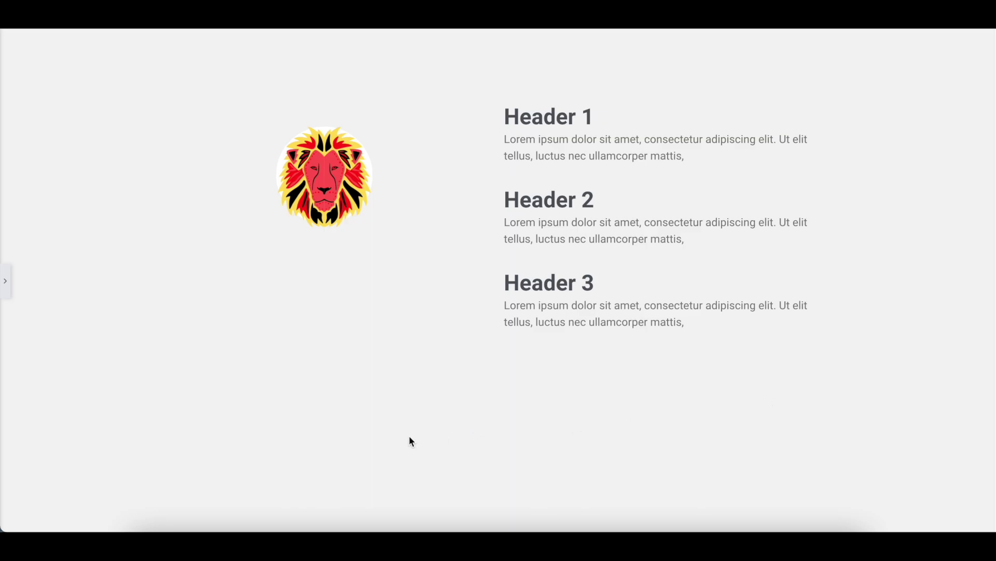
mouse_move(590, 223)
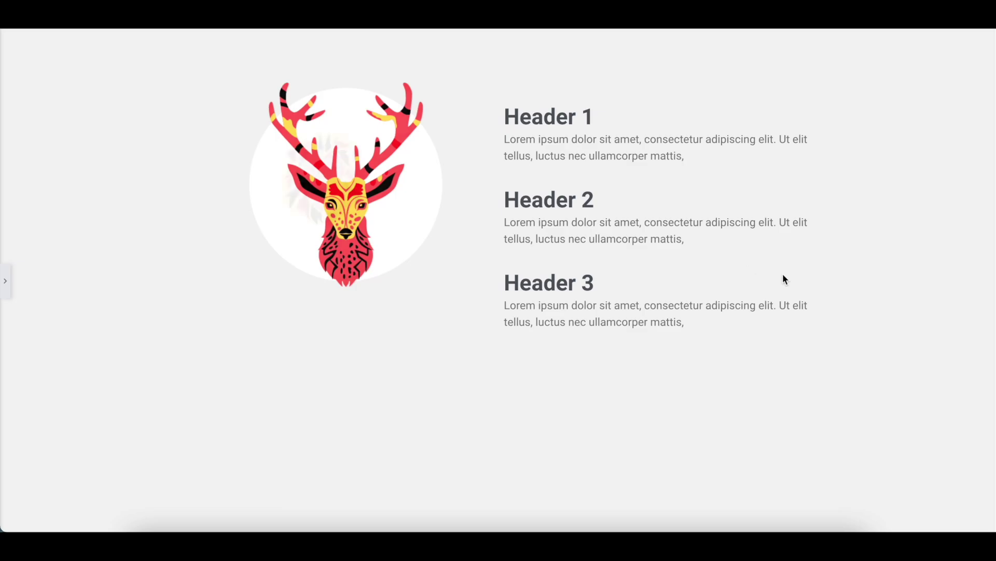
mouse_move(567, 316)
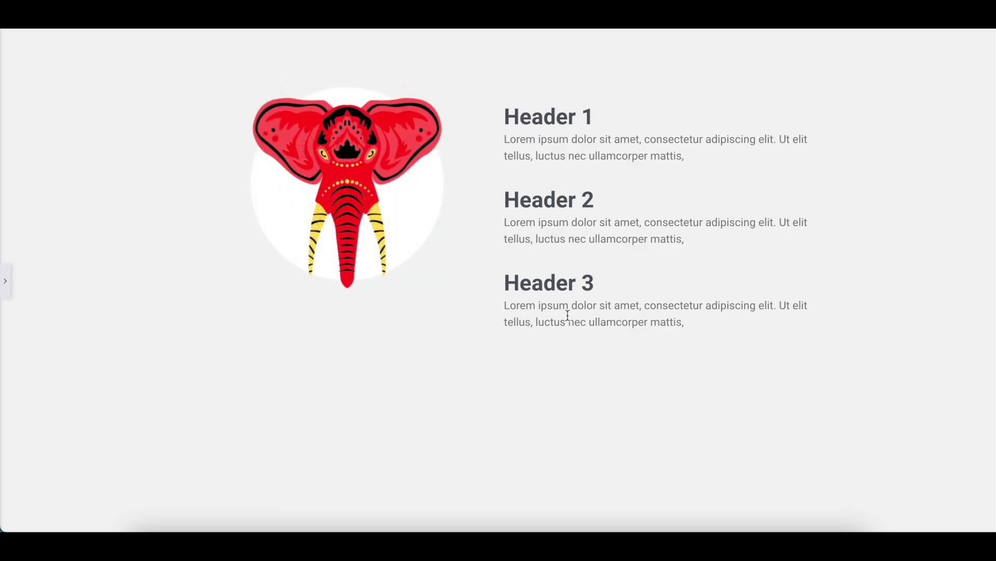
mouse_move(560, 266)
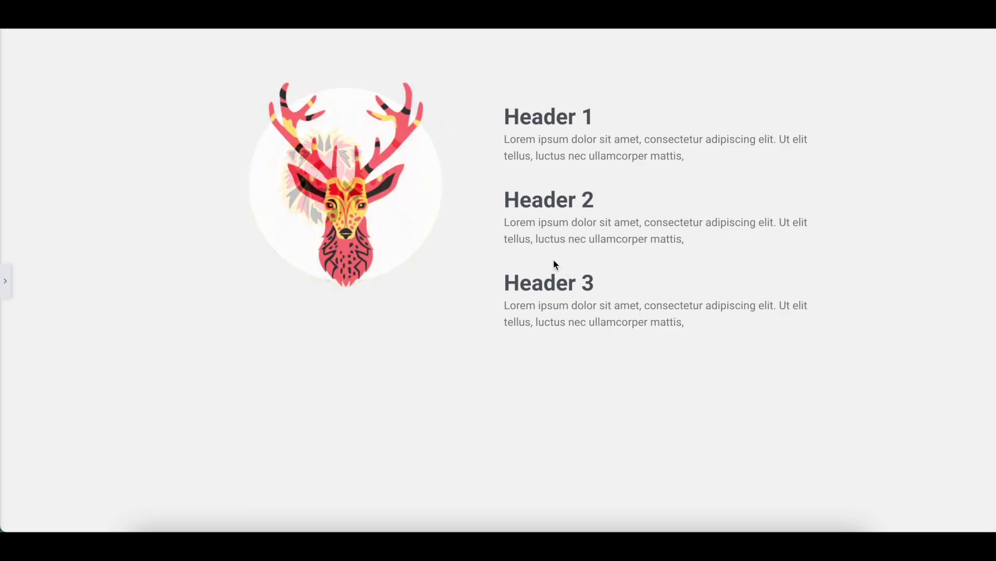
mouse_move(558, 220)
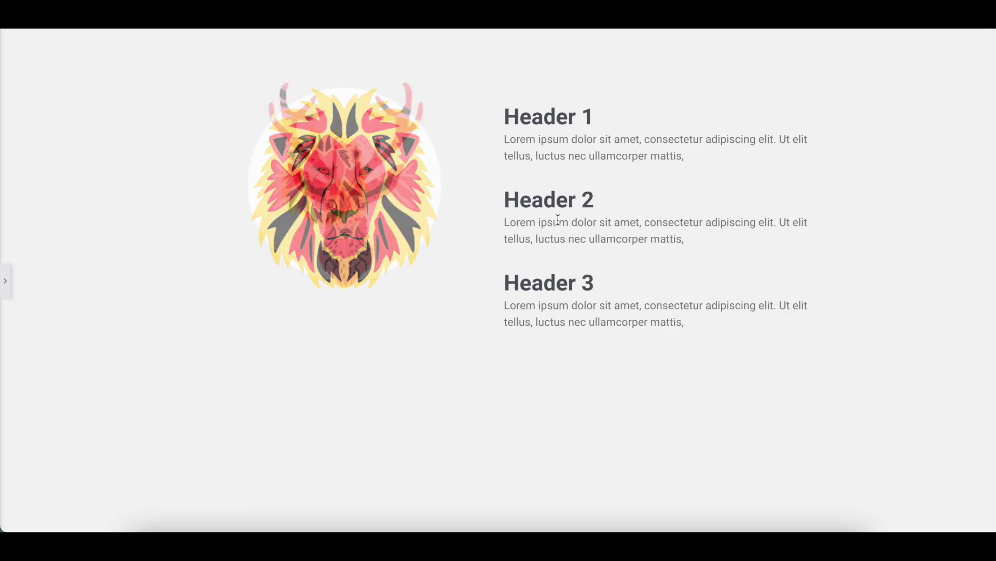
mouse_move(523, 210)
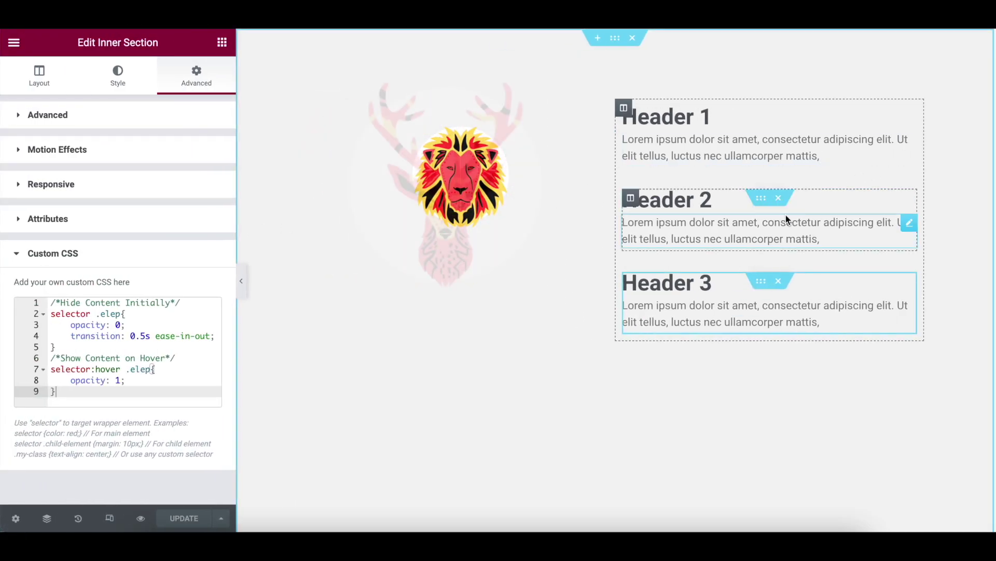
Set Header 2's top margin to 0 and its top and bottom padding to 15px
left_click(65, 119)
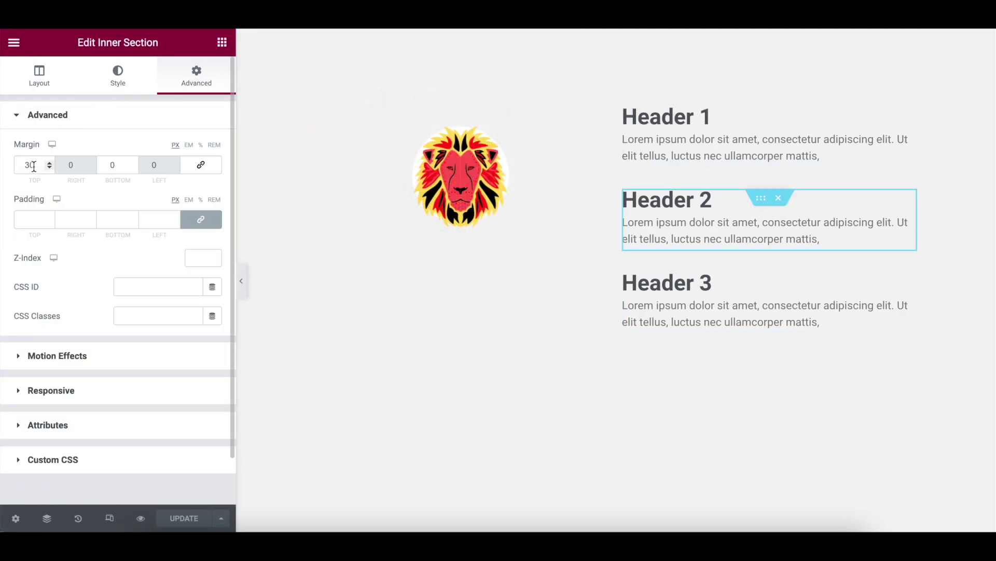
left_click_drag(34, 166, 6, 165)
type("0")
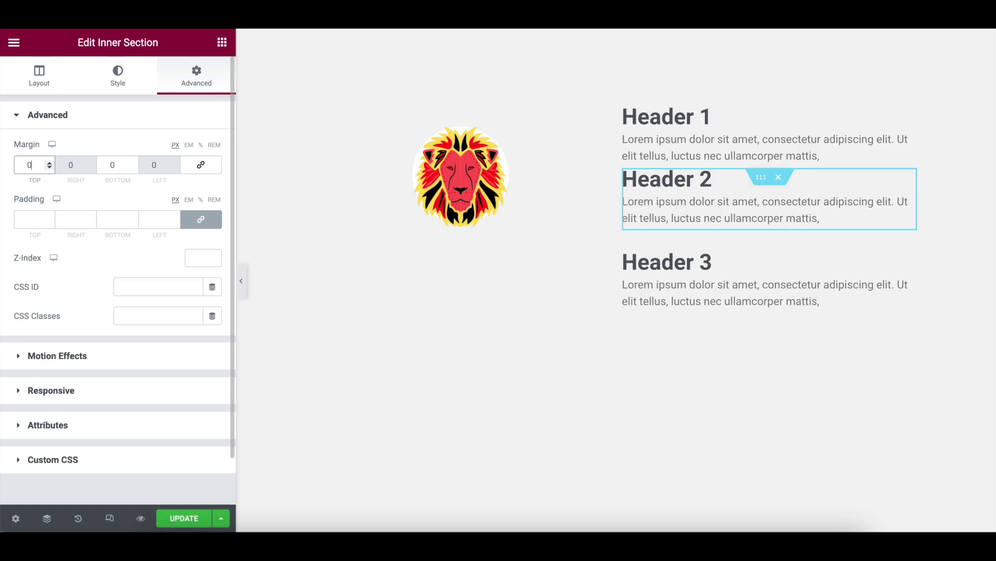
left_click(191, 225)
left_click_drag(47, 220, 9, 226)
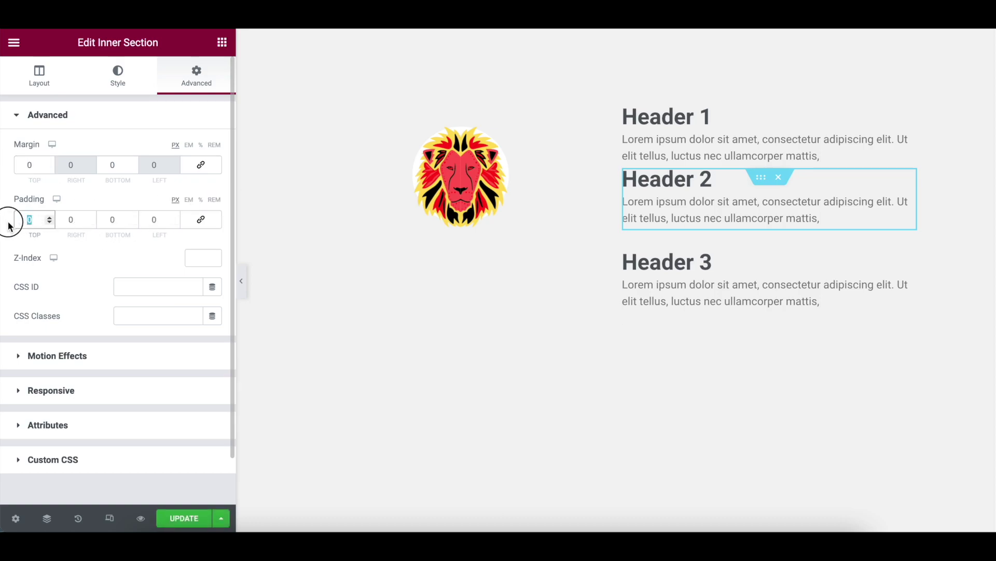
left_click(16, 219)
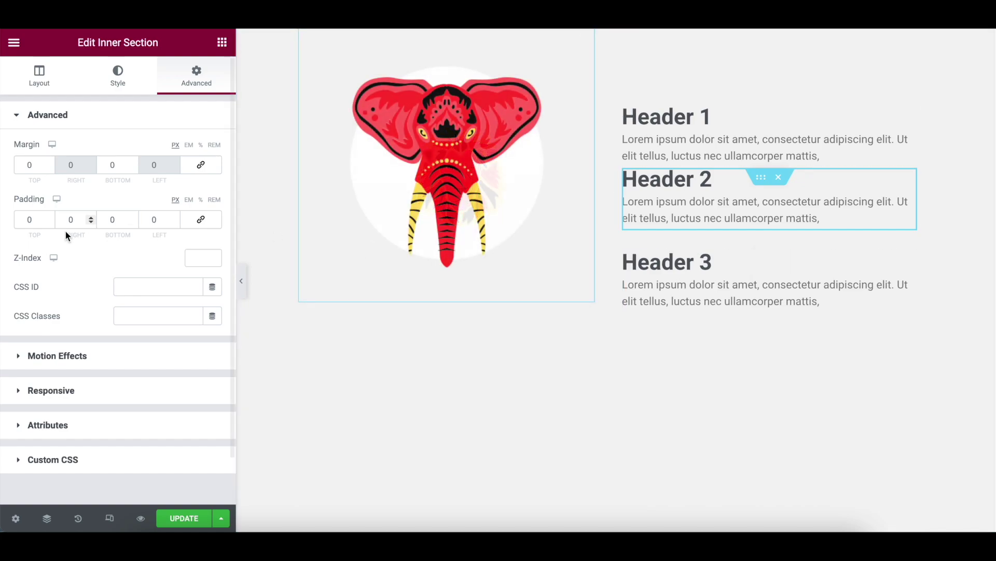
left_click(32, 221)
type("15")
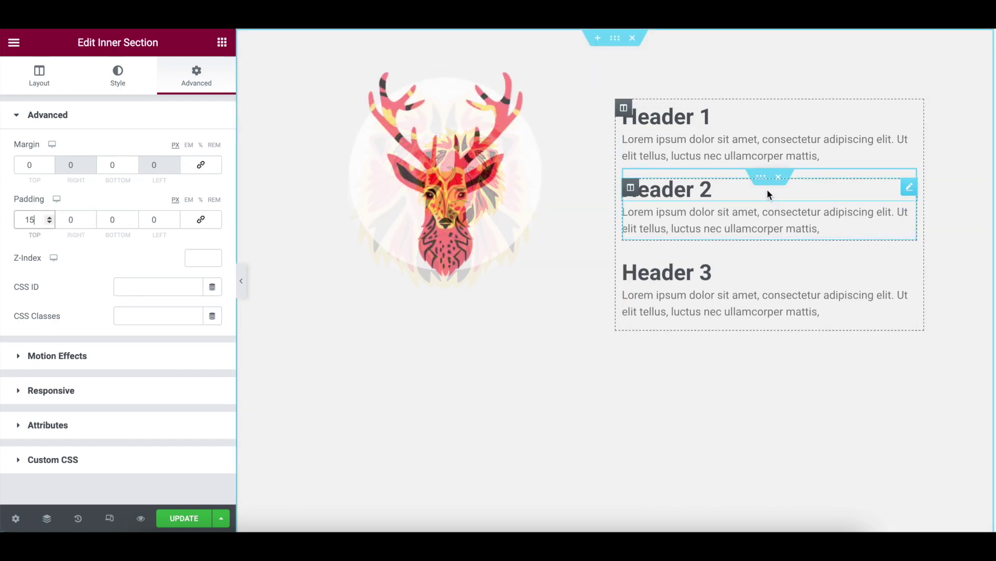
left_click(120, 223)
type("15")
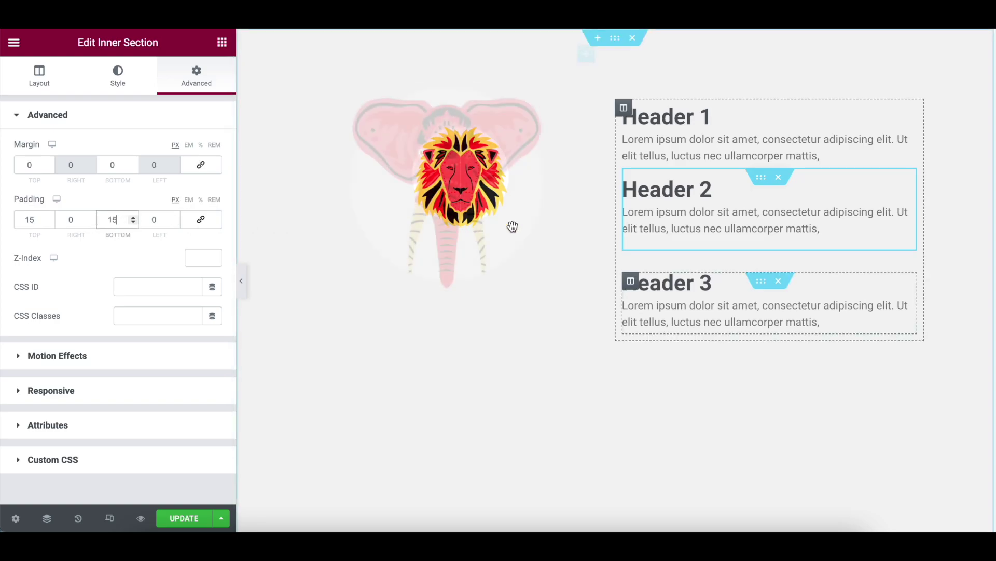
Copy Header 2's style, paste it onto Headers 1 and 3, and save the page
left_click(762, 180)
right_click(761, 180)
left_click(795, 224)
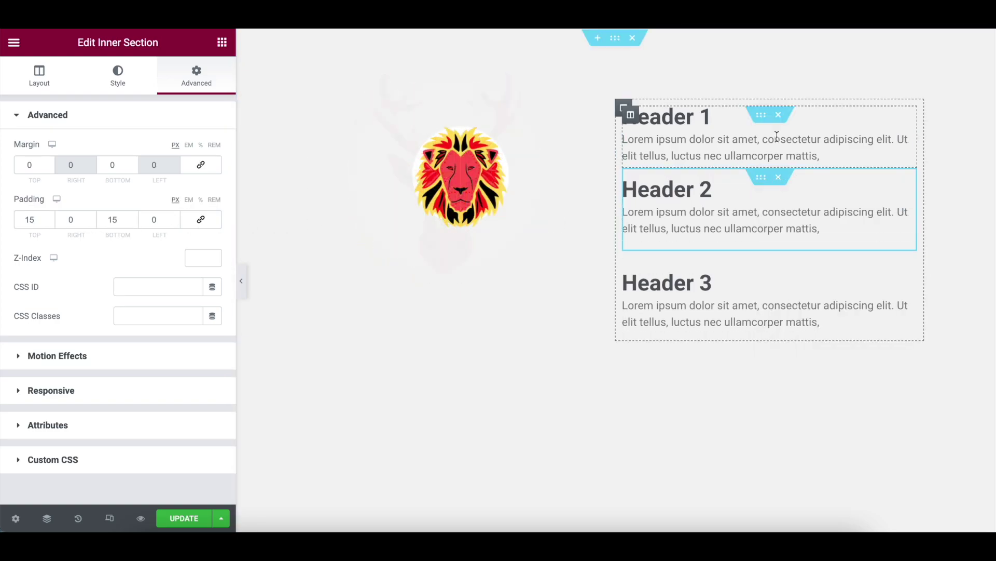
right_click(762, 118)
left_click(801, 215)
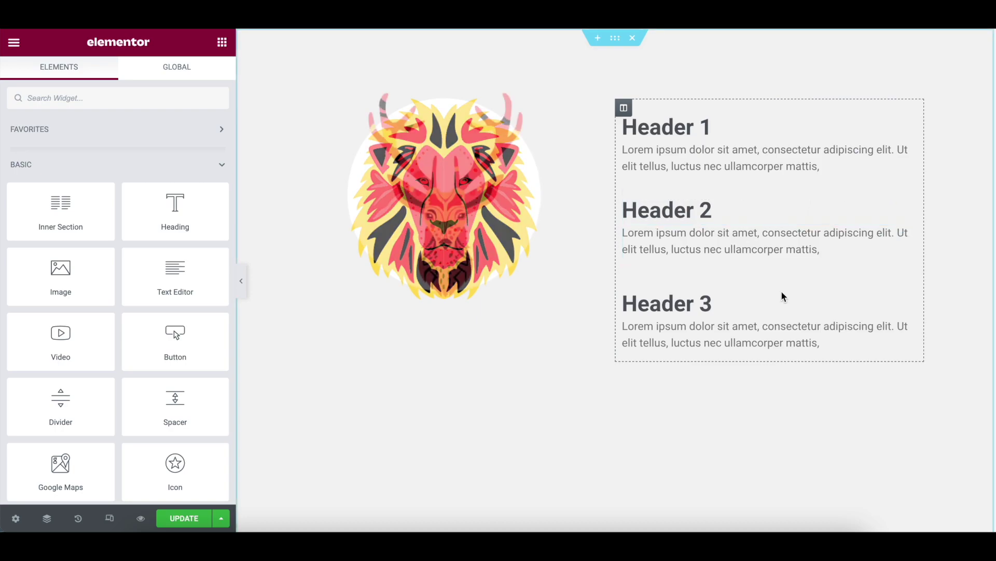
right_click(763, 307)
left_click(810, 402)
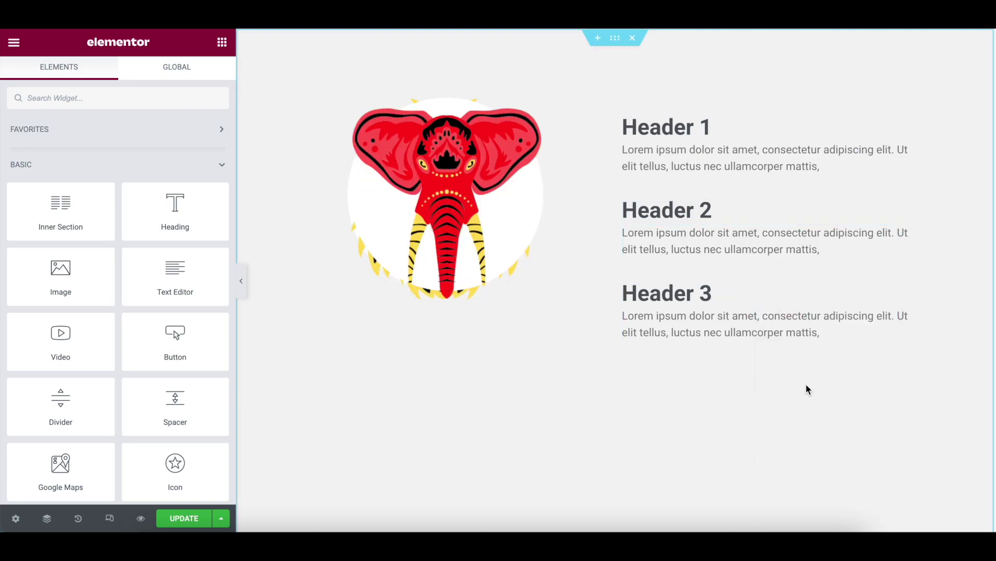
left_click(188, 523)
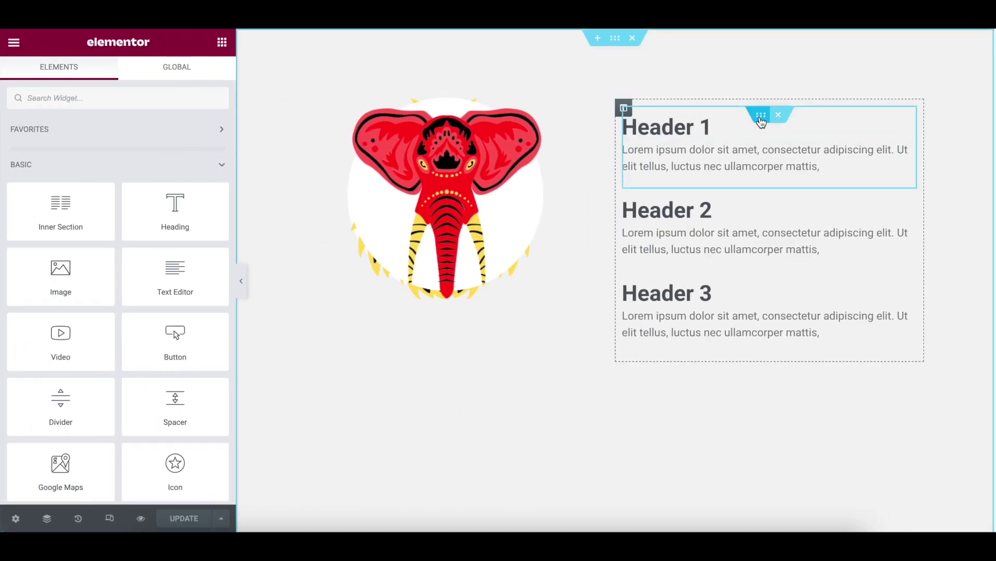
left_click(761, 115)
Change both .stag classes to .lion in Header 1's Custom CSS
left_click(124, 466)
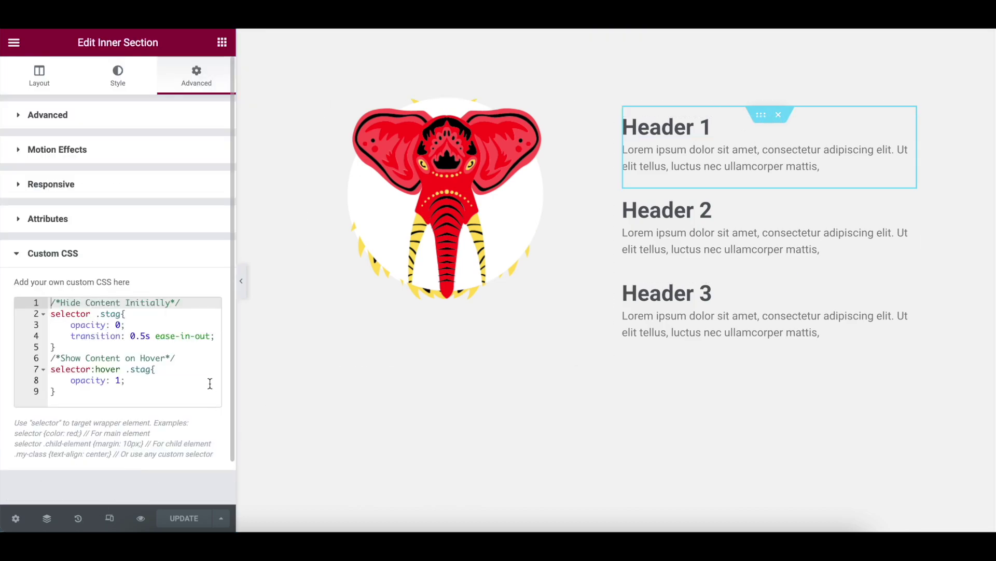
double_click(115, 318)
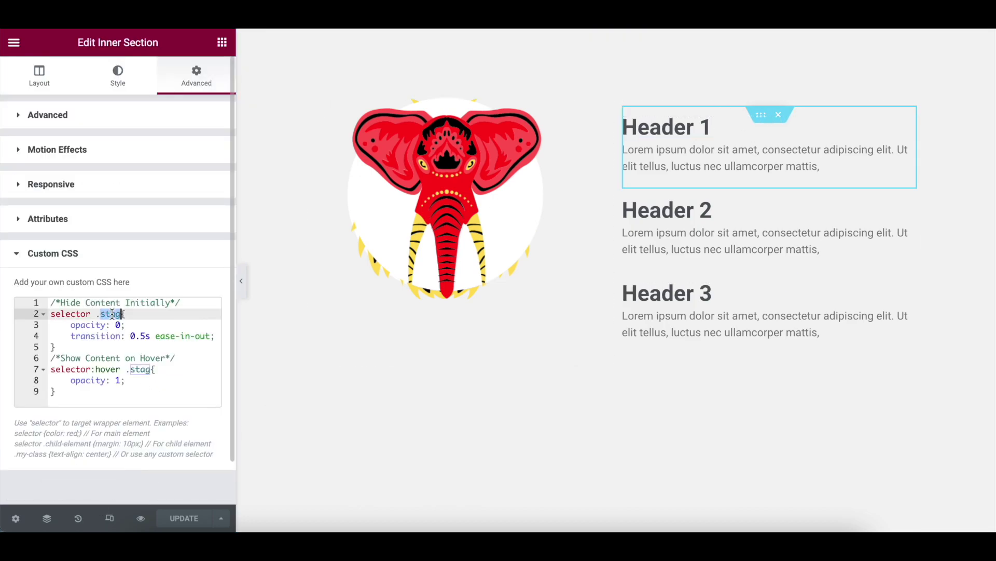
type("lion")
key("Escape")
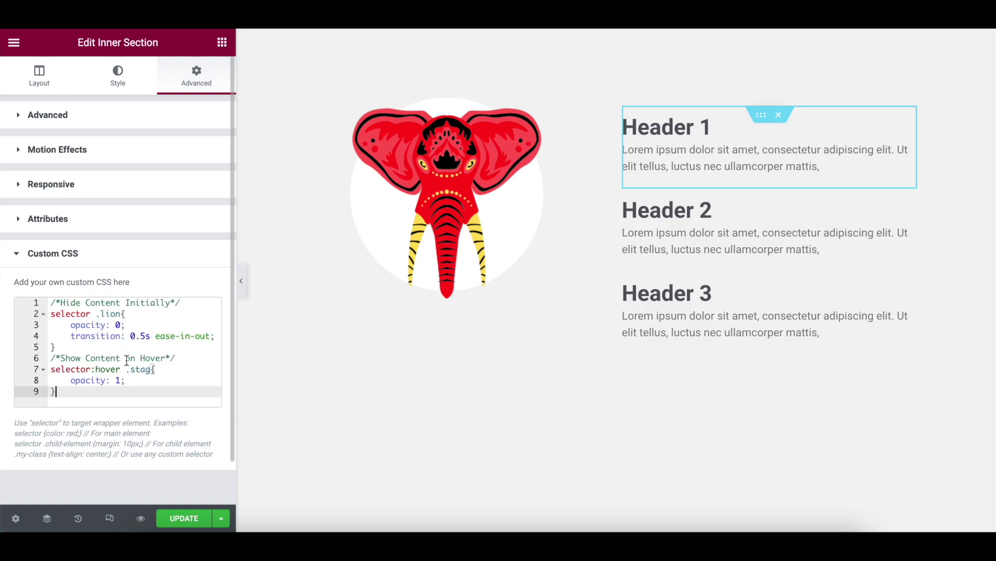
double_click(142, 369)
type("lion")
key("Escape")
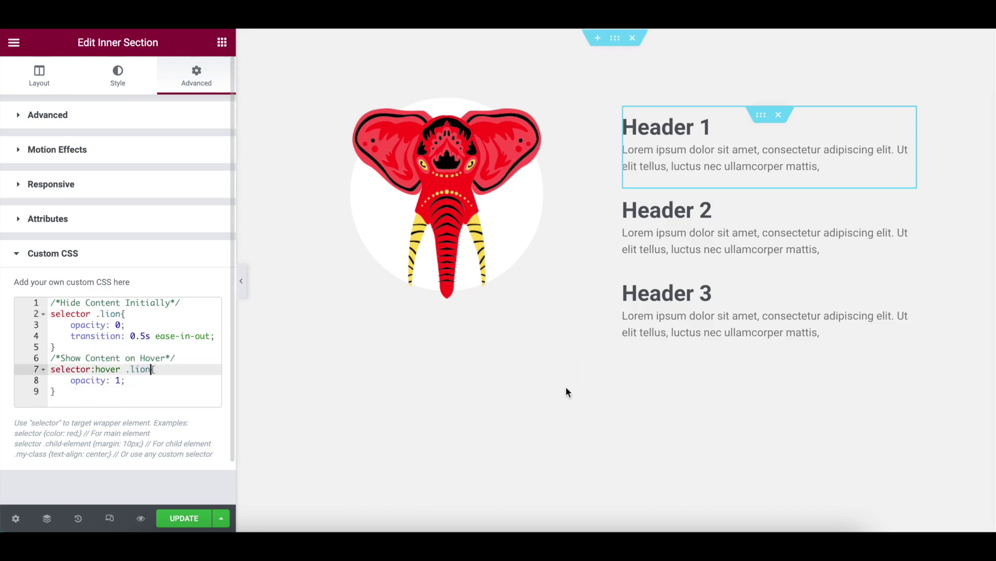
Change both .stag classes in Header 3's Custom CSS to .elep and save the page
left_click(592, 263)
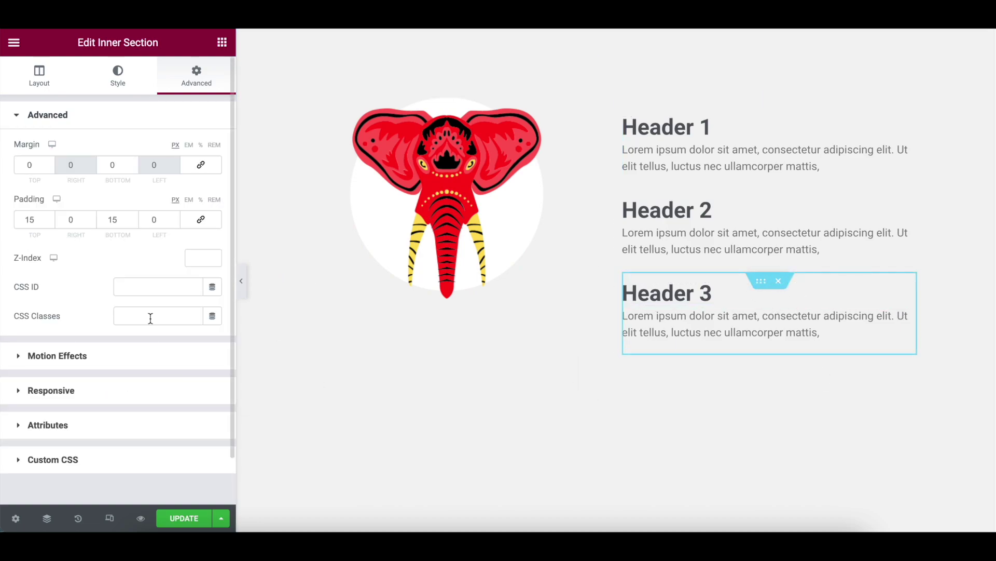
left_click(53, 459)
double_click(110, 314)
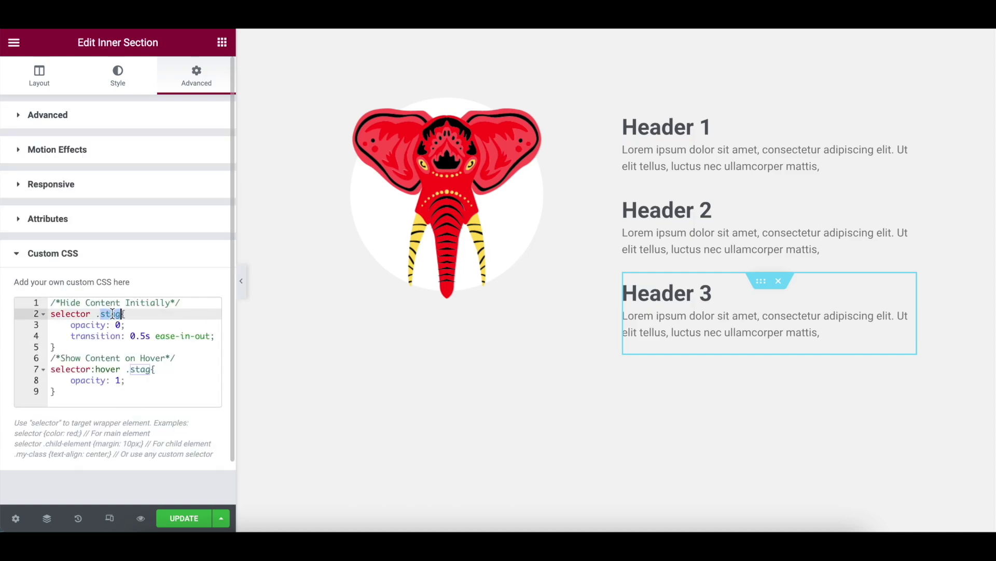
type("elpe")
key("BackSpace")
key("BackSpace")
type("ep")
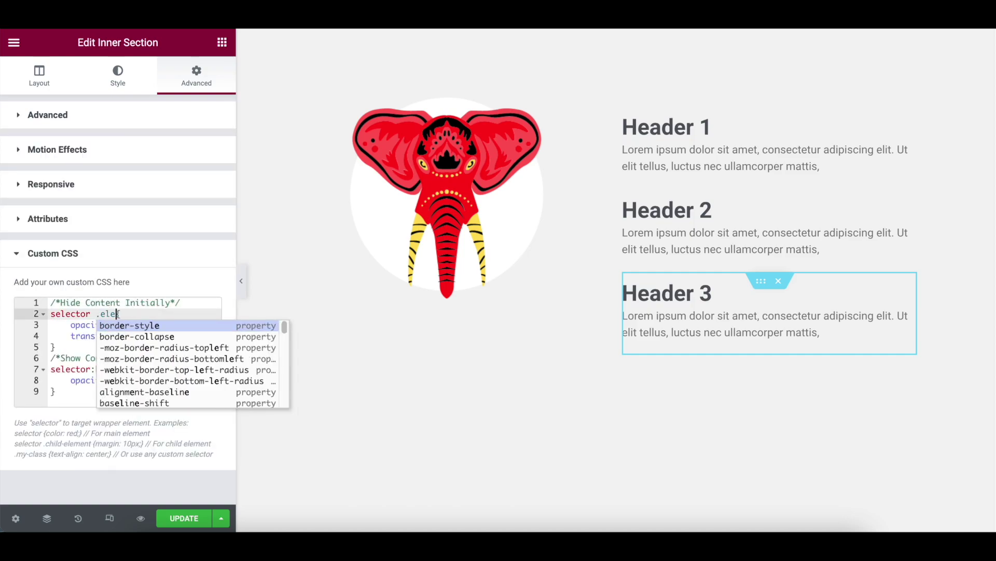
left_click(92, 394)
double_click(141, 369)
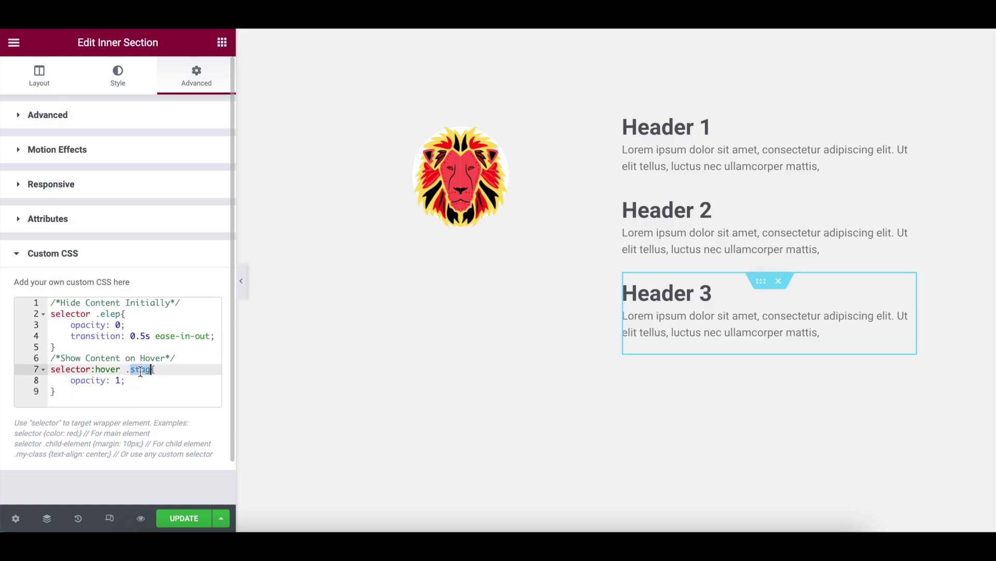
type("elp")
key("BackSpace")
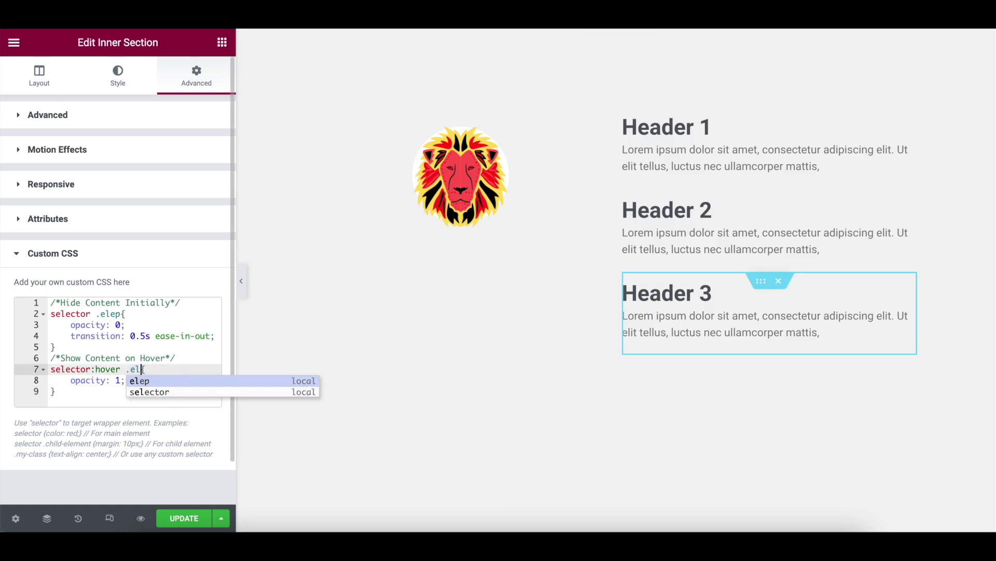
type("ep")
mouse_move(531, 369)
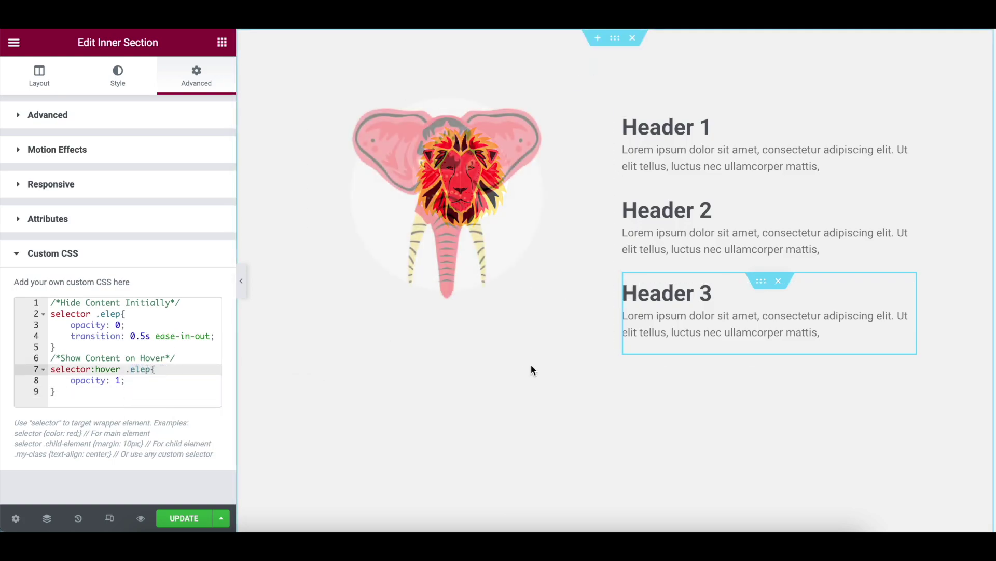
left_click(193, 519)
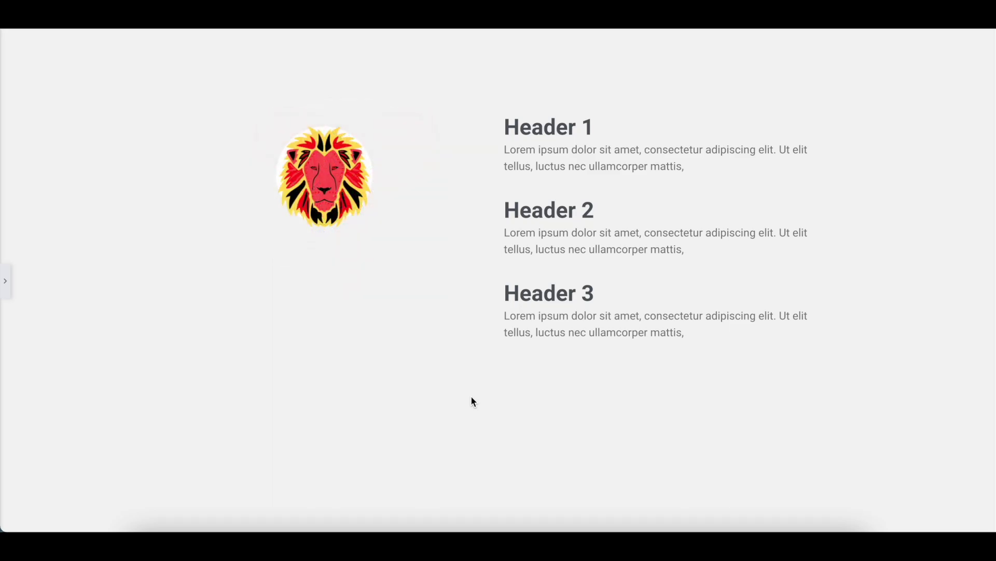
Hover over the headers in the preview to check the lion and deer images fade in
mouse_move(632, 210)
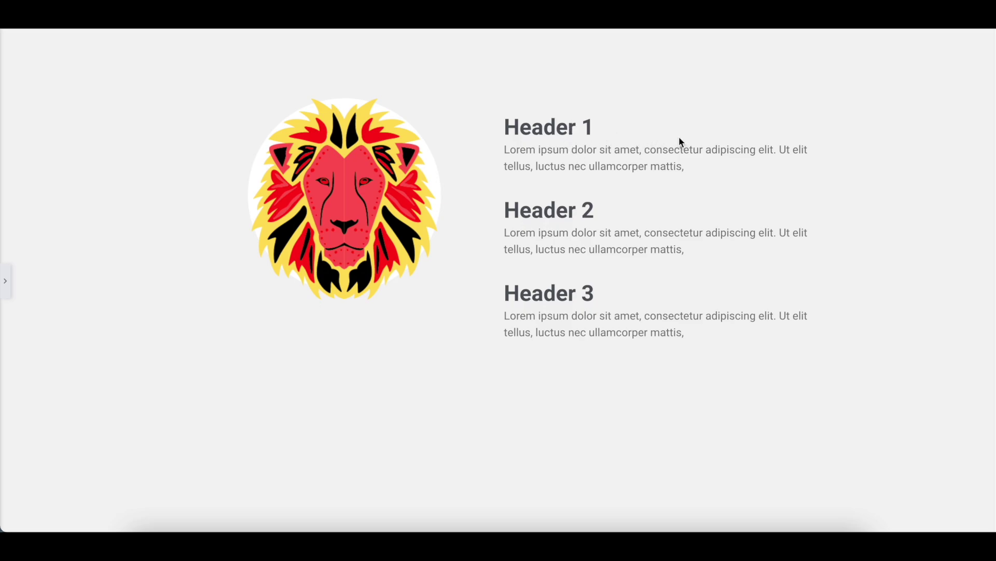
mouse_move(645, 229)
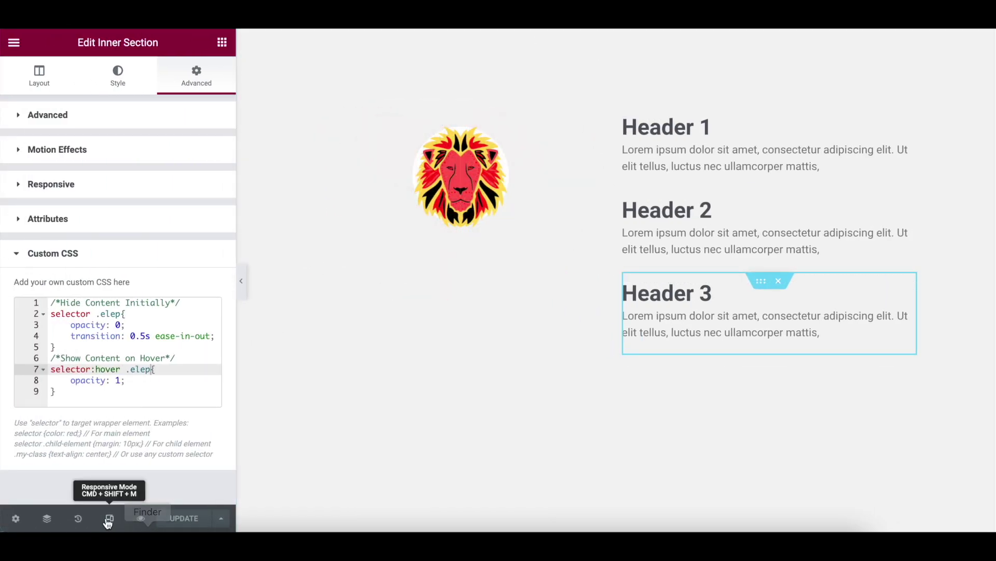
Preview the page at mobile width, scroll the stacked layout, then return to desktop width
left_click(105, 518)
left_click(581, 41)
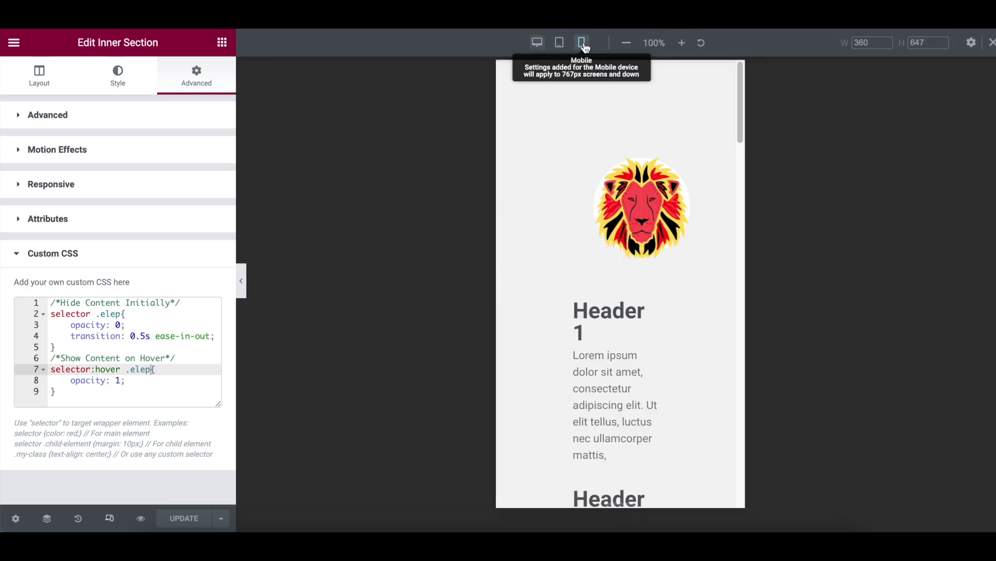
scroll(653, 278, "down", 7)
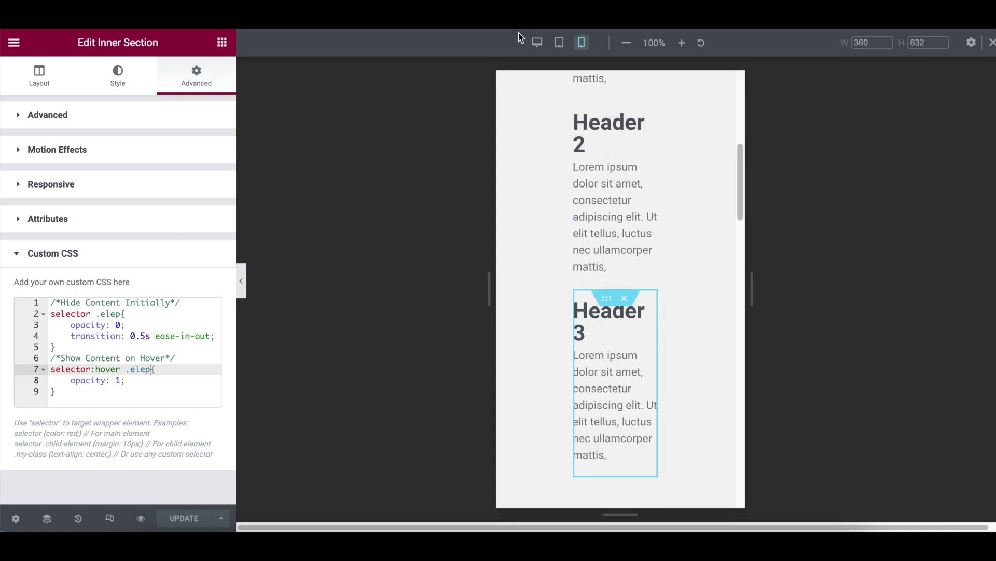
left_click(537, 42)
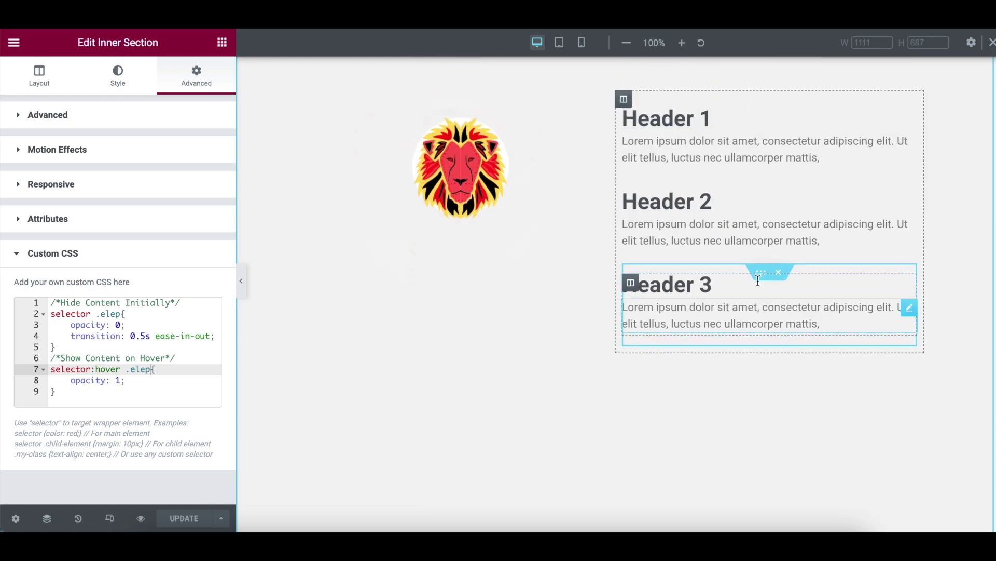